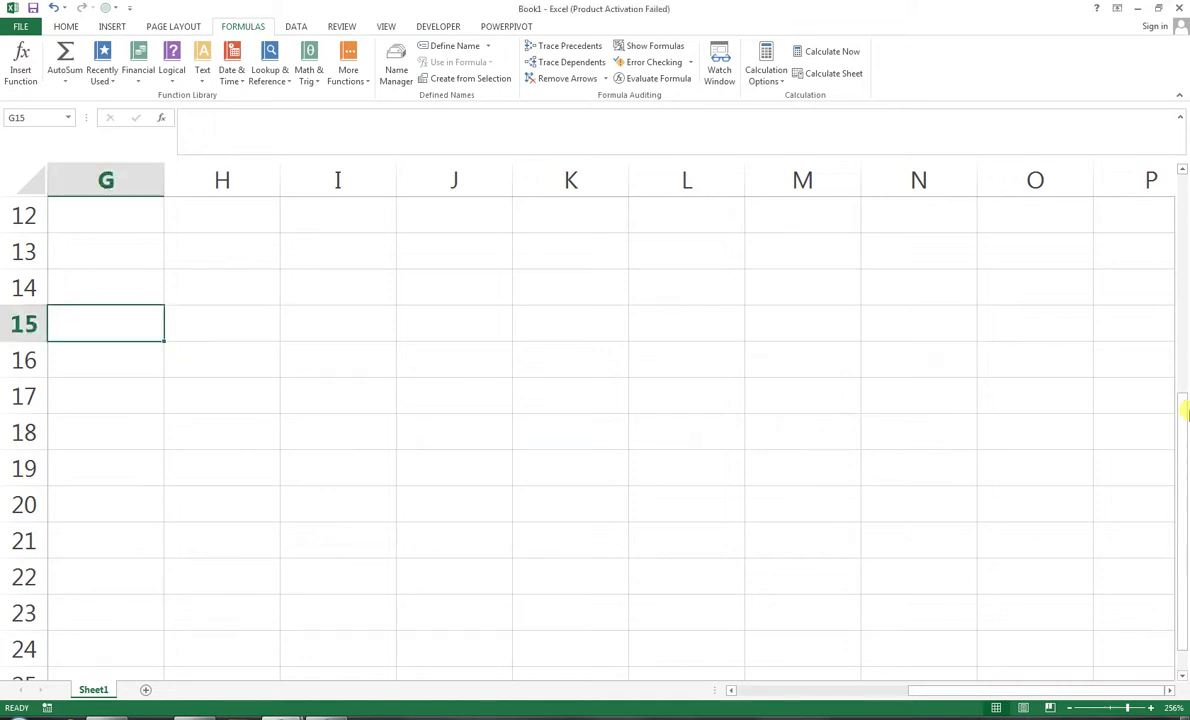
# - Enter LCM in G7 and increase its font size by two steps
pyautogui.moveTo(1185, 392); pyautogui.dragTo(1183, 270)
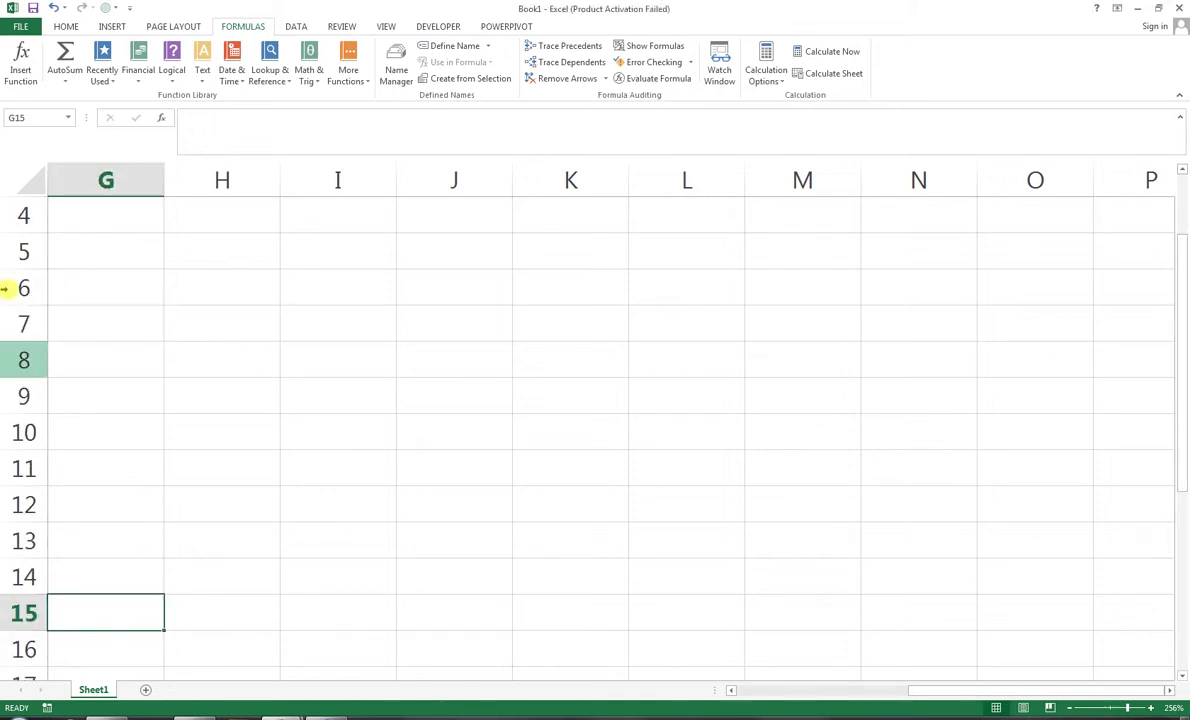
pyautogui.click(127, 323)
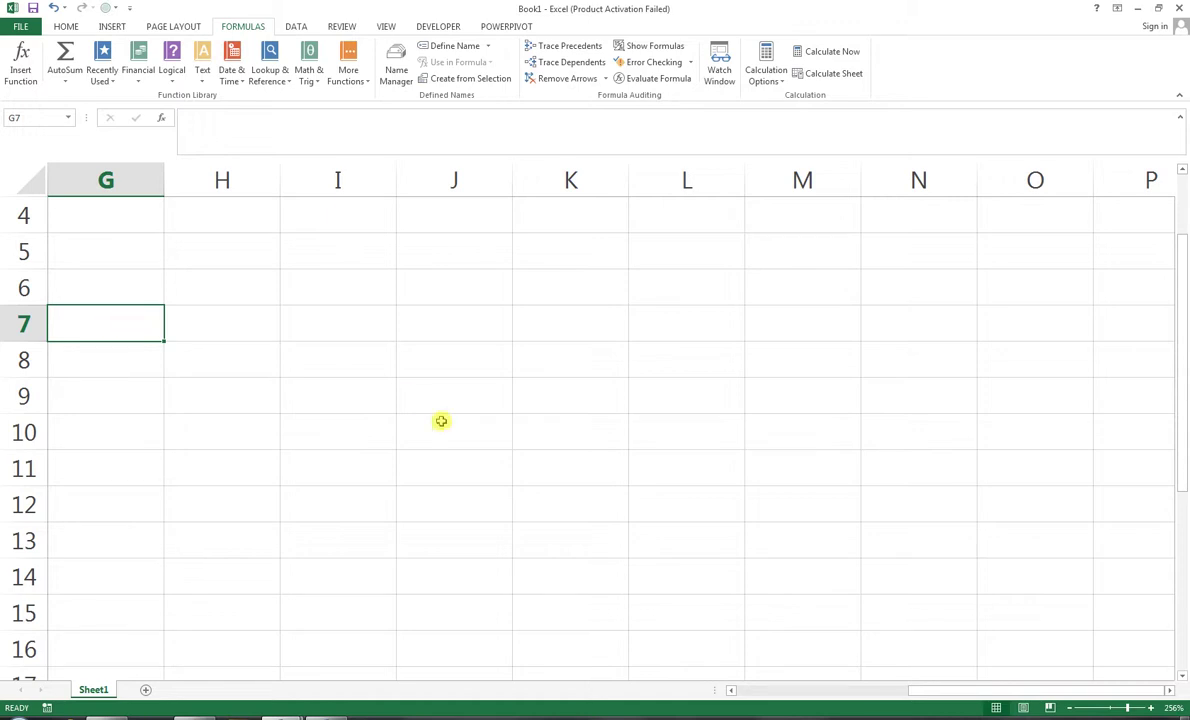
pyautogui.write('L')
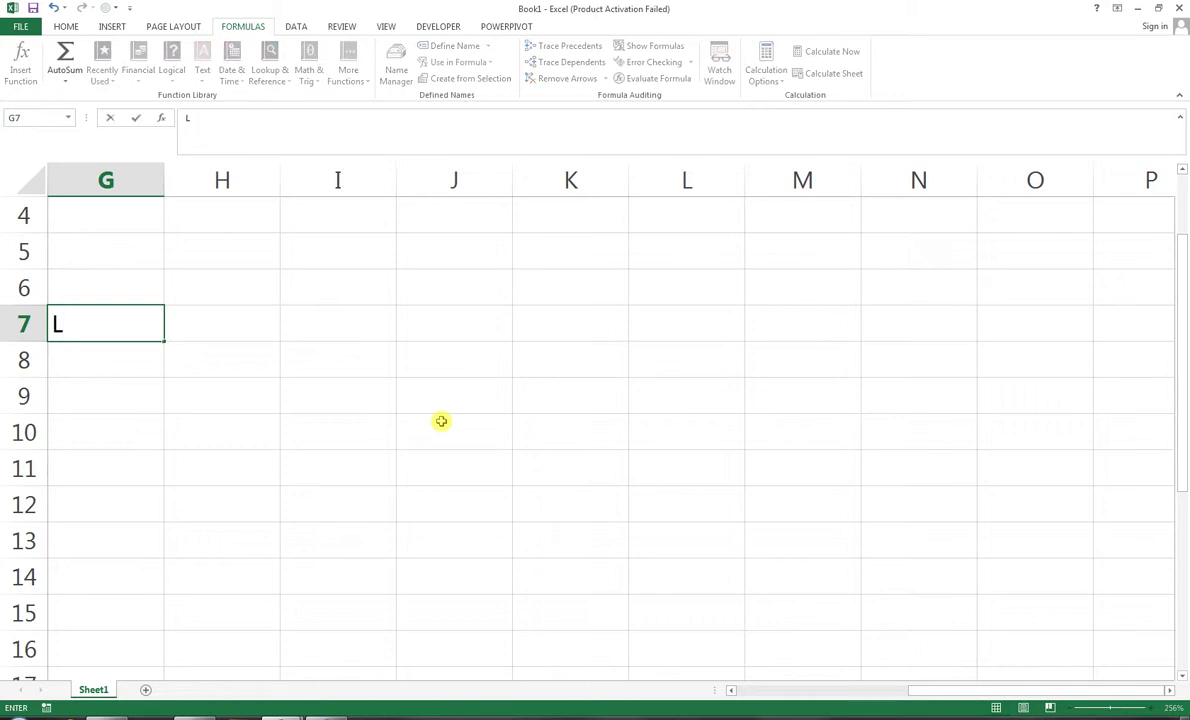
pyautogui.write('CM')
pyautogui.press('Tab')
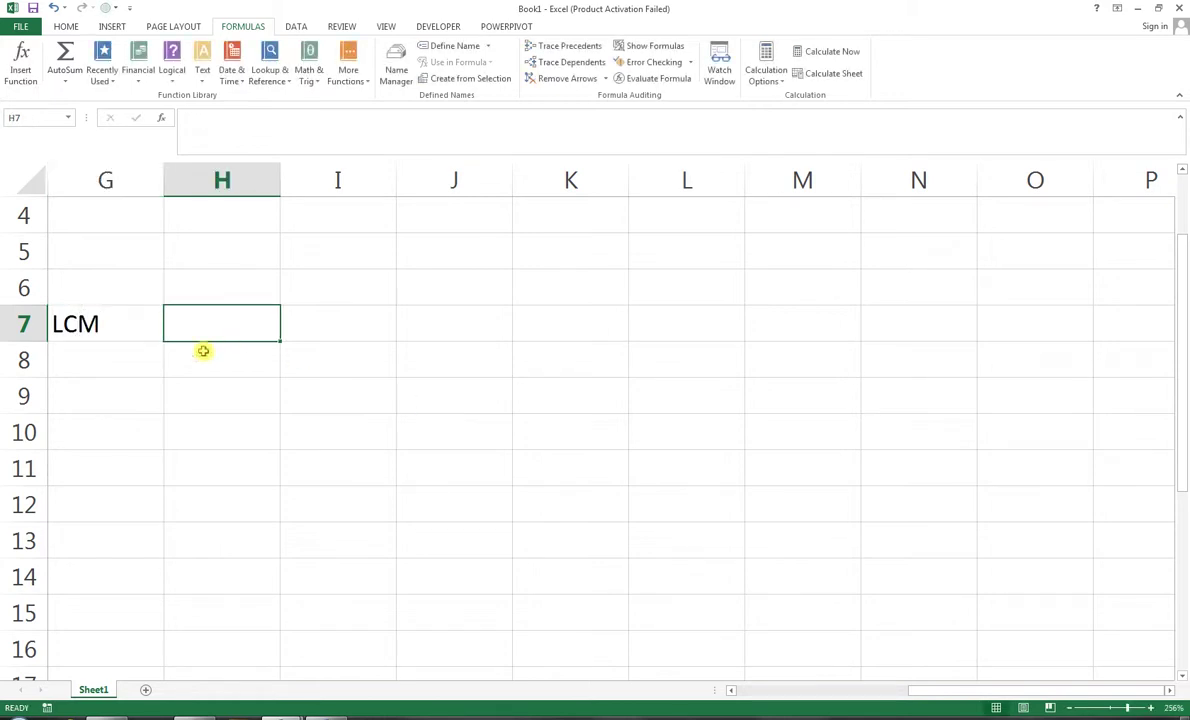
pyautogui.click(138, 328)
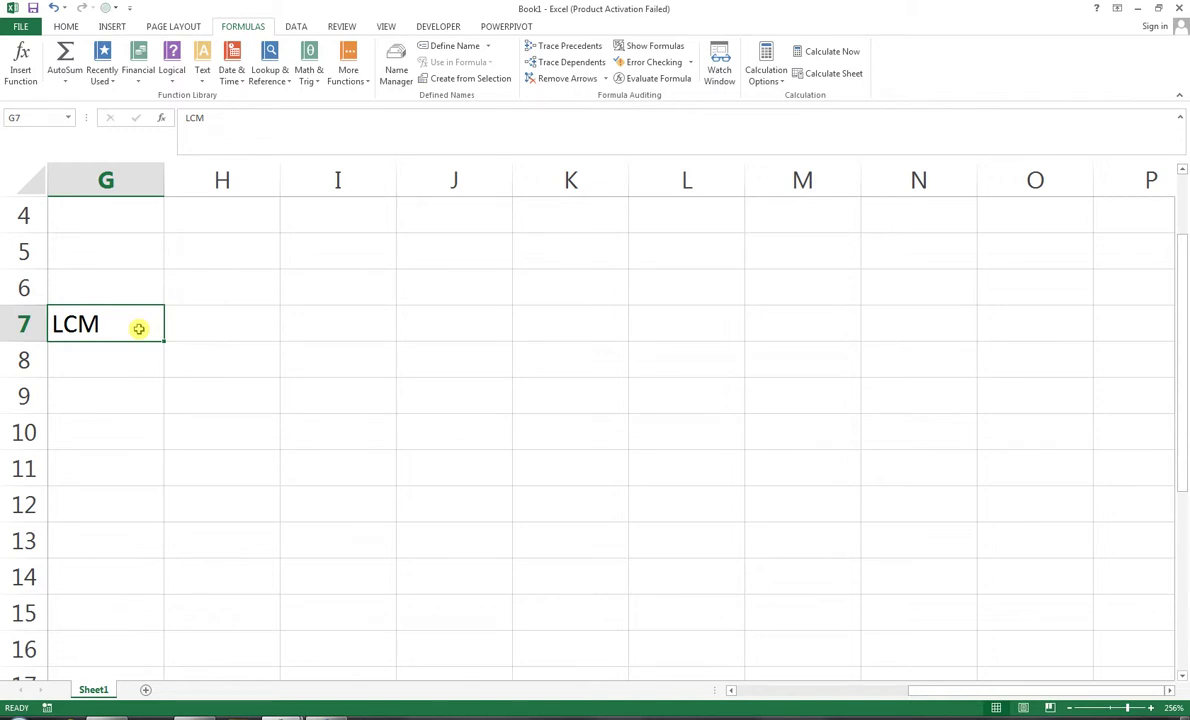
pyautogui.click(64, 26)
pyautogui.click(231, 51)
pyautogui.click(231, 51)
# - Type the headings VALUE 1 in G9 and VALUE 2 in H9
pyautogui.click(137, 405)
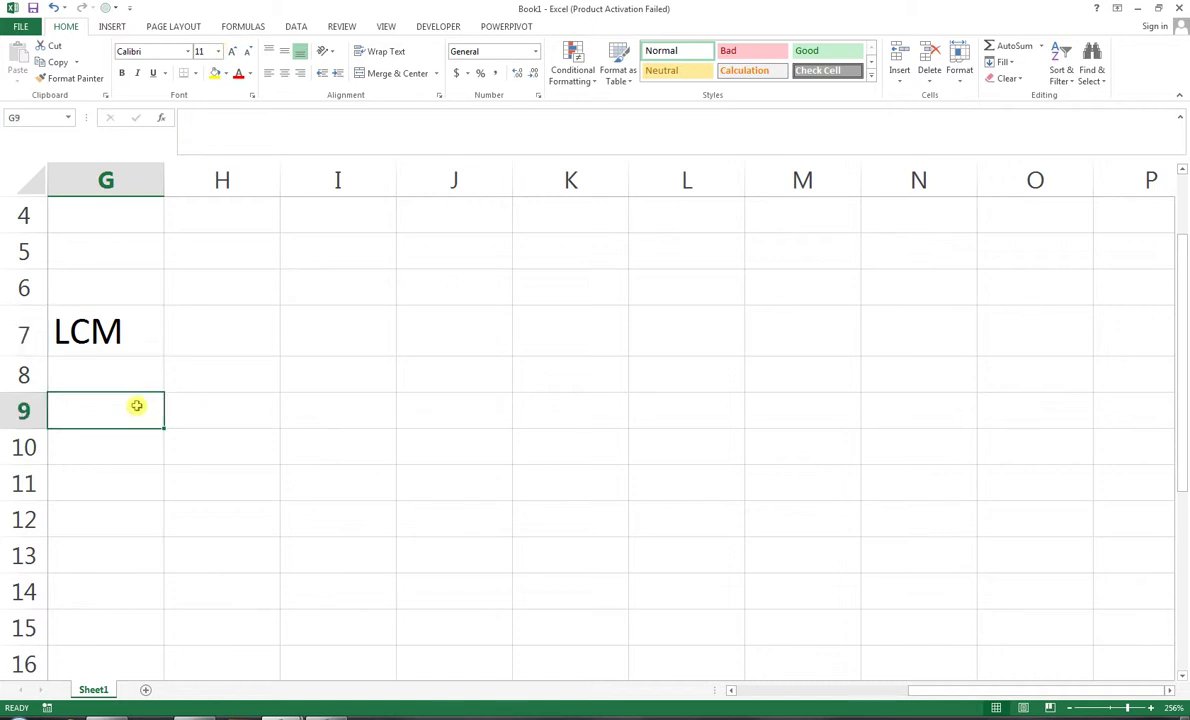
pyautogui.write('VALUE 1')
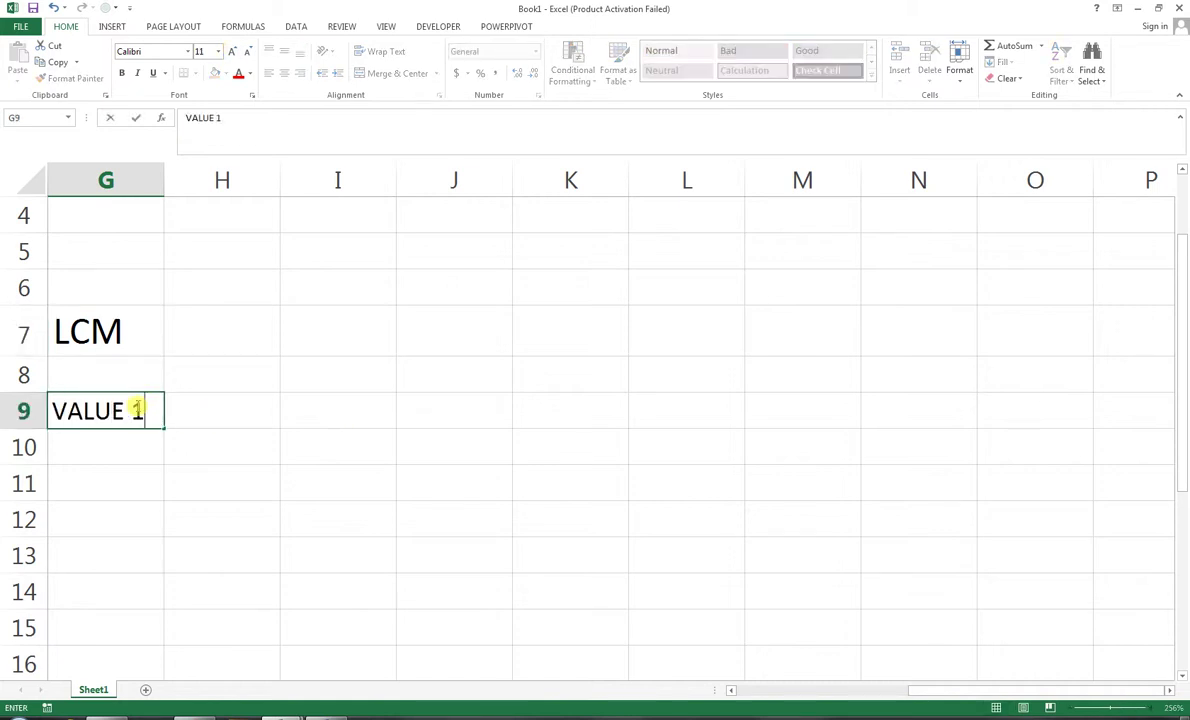
pyautogui.press('Tab')
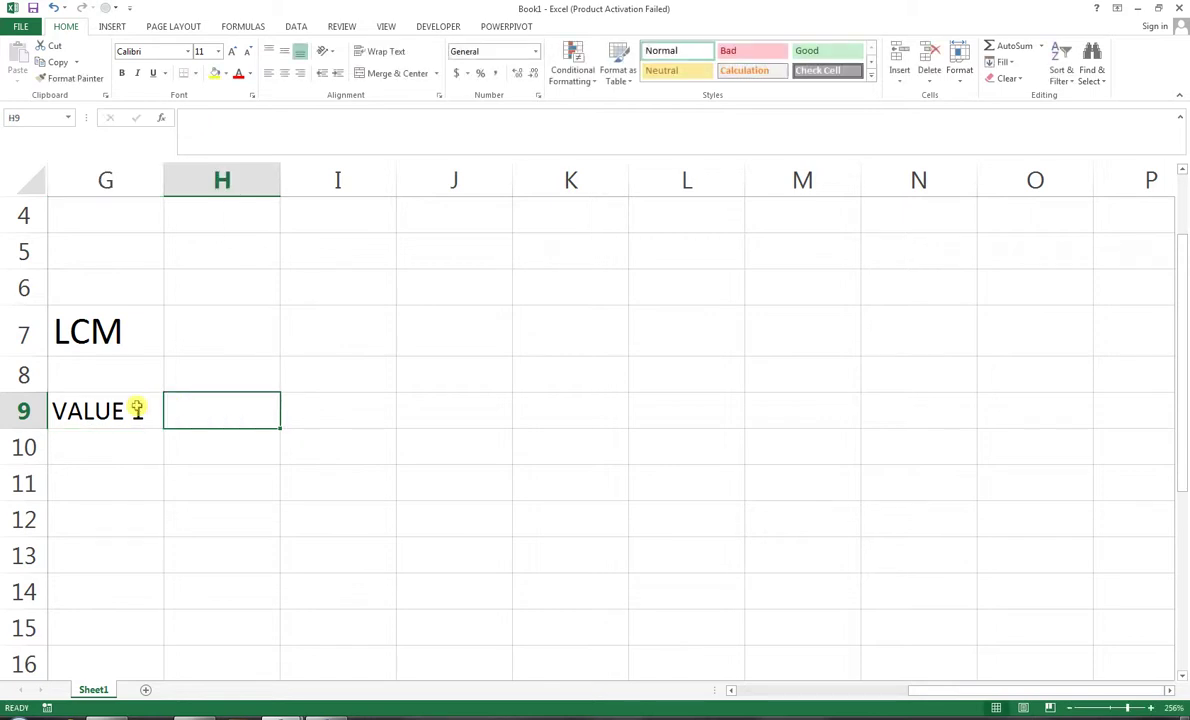
pyautogui.write('VALUE')
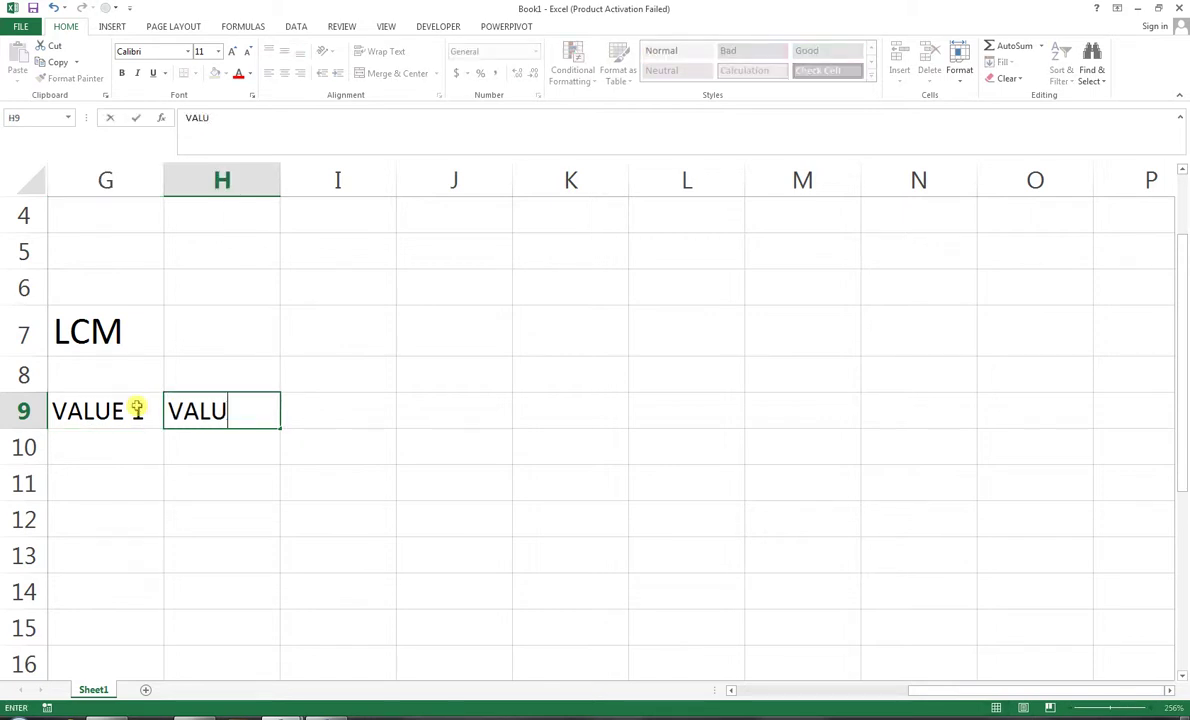
pyautogui.write(' 2')
pyautogui.press('Tab')
pyautogui.press('Return')
pyautogui.press('Left')
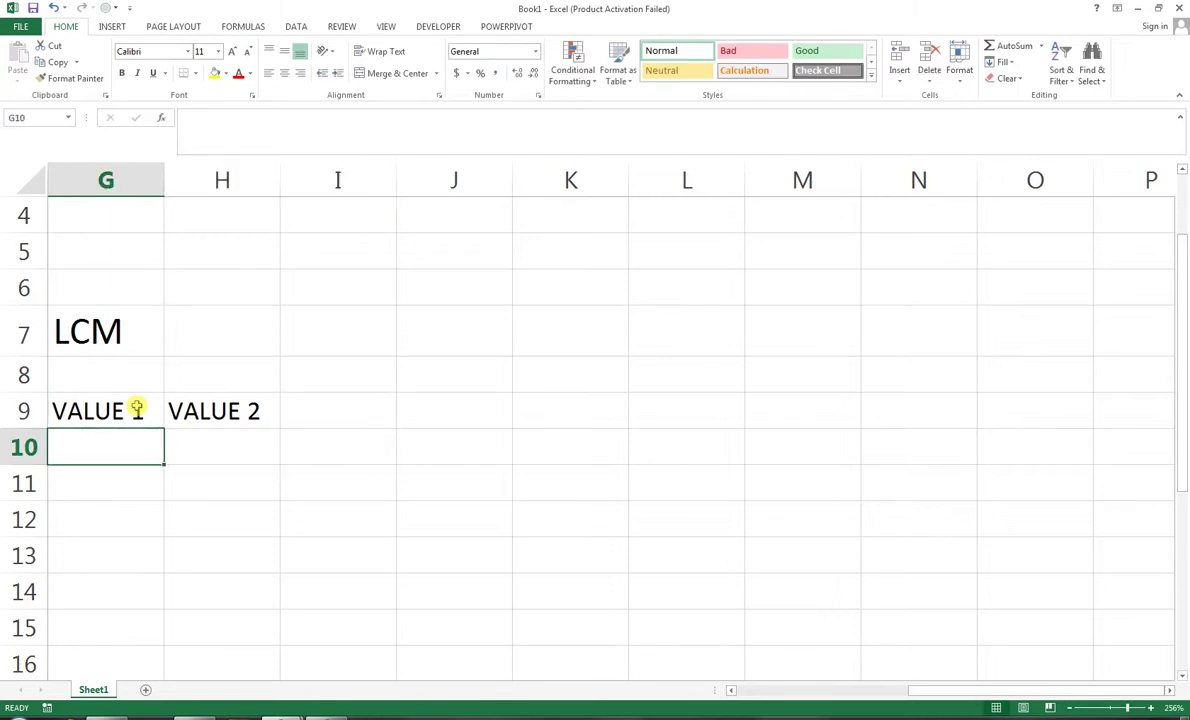
# - Fill G10:G13 with 20, 25, 36 and 89
pyautogui.write('20')
pyautogui.press('Return')
pyautogui.write('25')
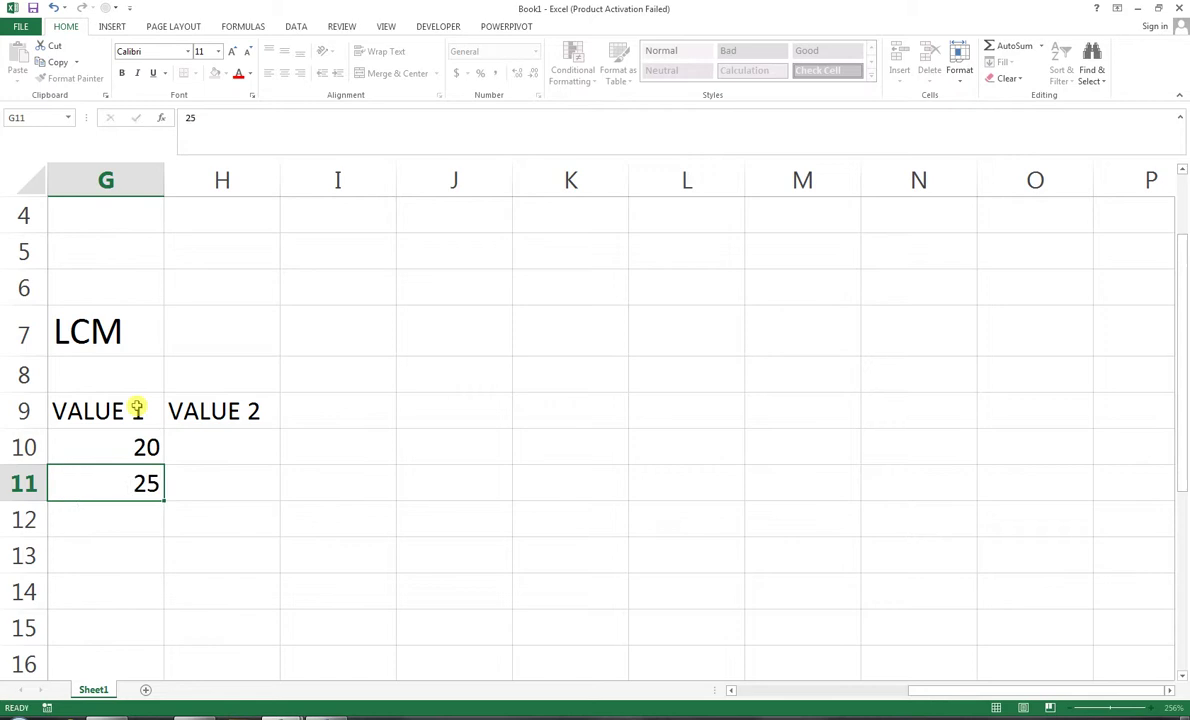
pyautogui.press('Return')
pyautogui.write('36')
pyautogui.press('Return')
pyautogui.write('89')
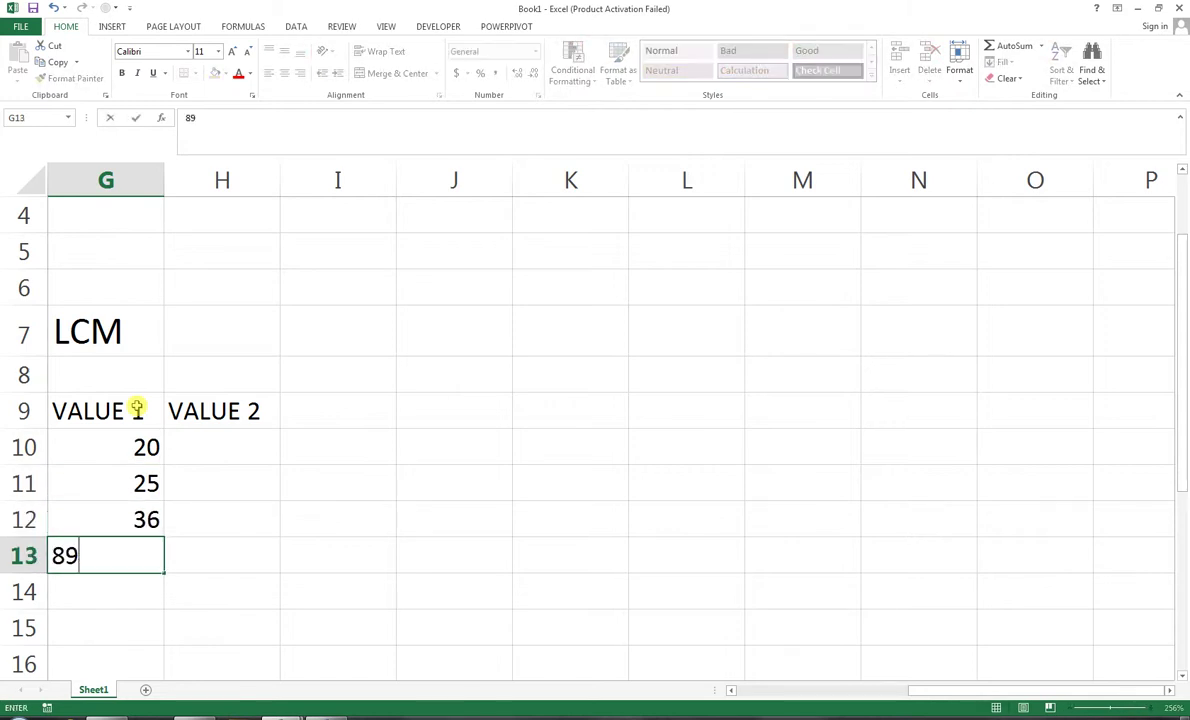
pyautogui.press('Return')
# - Fill H10:H13 with 2, 5, 8 and 3
pyautogui.press('Right')
pyautogui.press('Up')
pyautogui.press('Up')
pyautogui.press('Up')
pyautogui.press('Up')
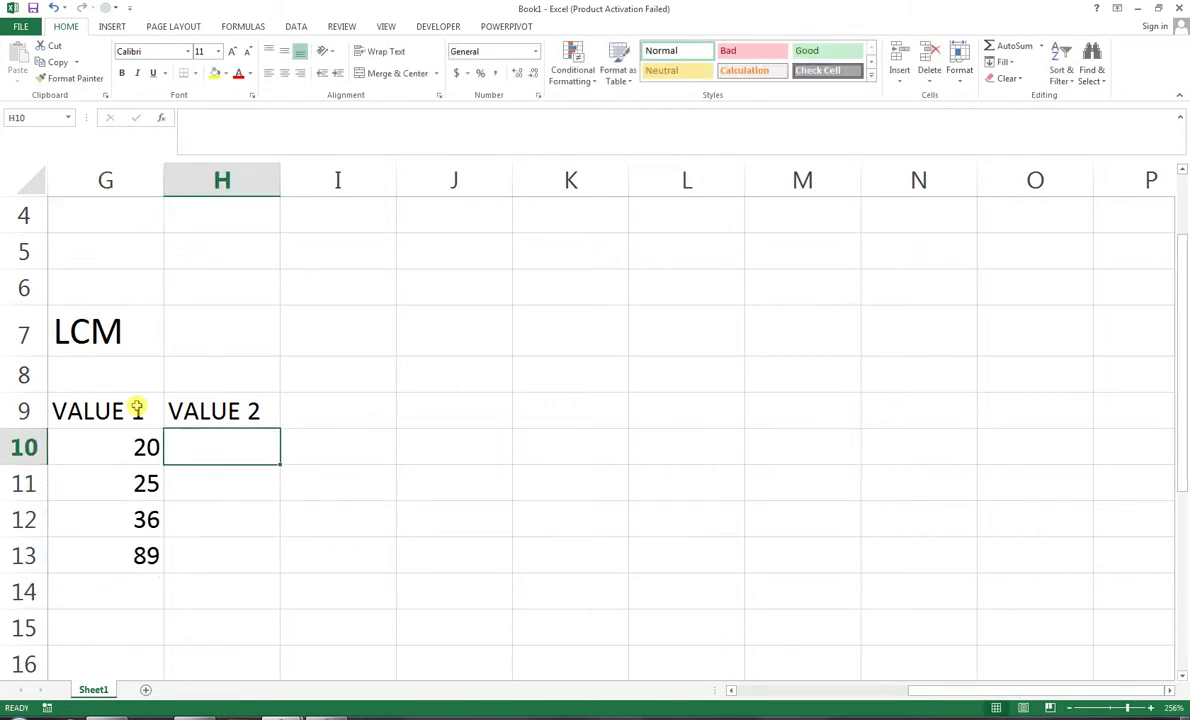
pyautogui.write('2')
pyautogui.press('Return')
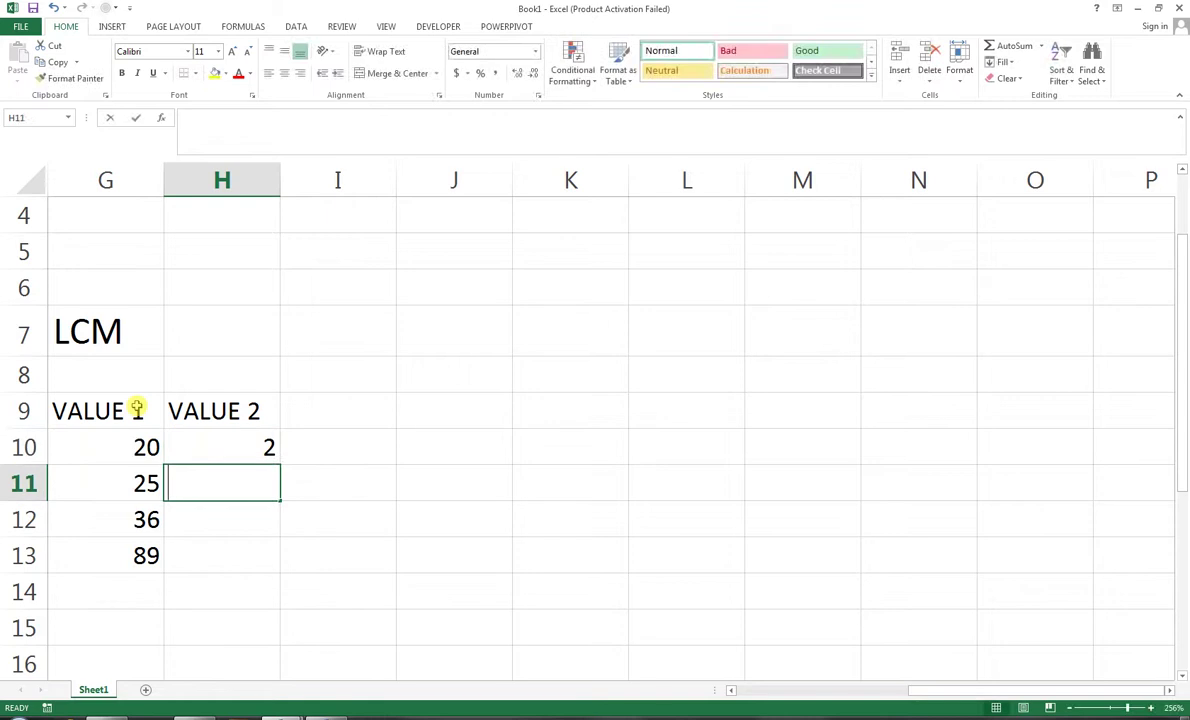
pyautogui.write('5')
pyautogui.press('Return')
pyautogui.write('8')
pyautogui.press('Return')
pyautogui.write('3')
pyautogui.press('Return')
# - Add the heading FORMULA in I9
pyautogui.press('Right')
pyautogui.press('Right')
pyautogui.press('Right')
pyautogui.press('Up')
pyautogui.press('Up')
pyautogui.press('Up')
pyautogui.press('Up')
pyautogui.press('Up')
pyautogui.press('Left')
pyautogui.press('Left')
pyautogui.press('Left')
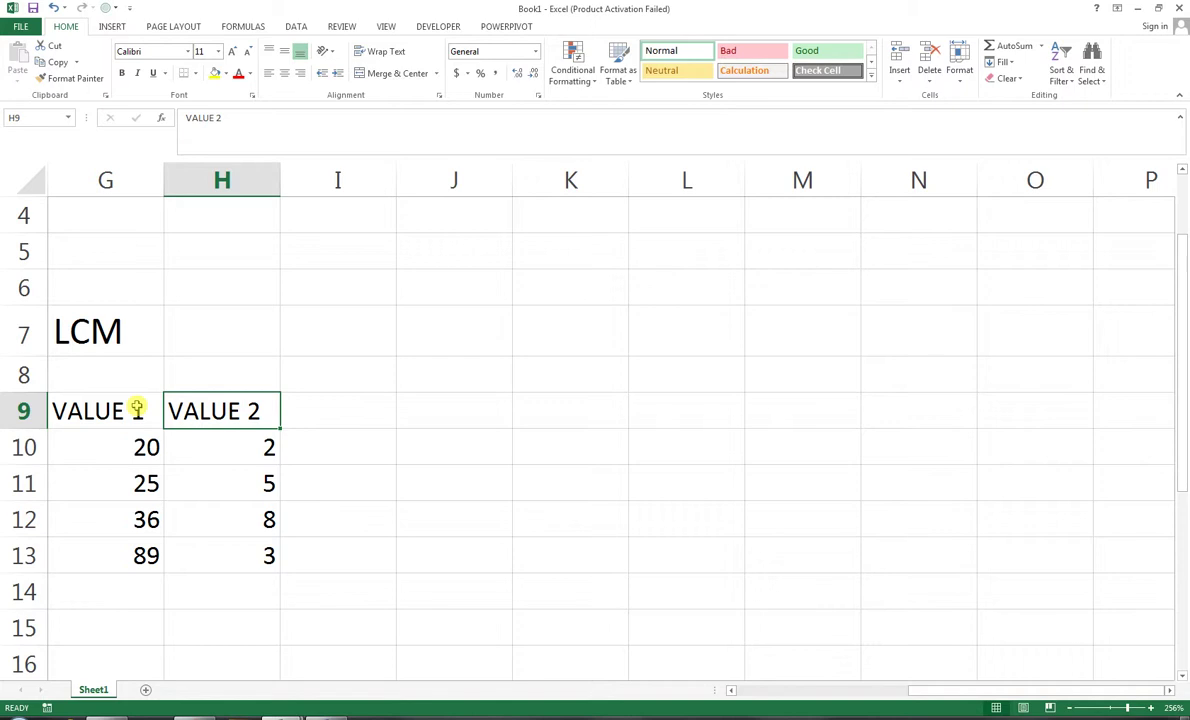
pyautogui.press('Right')
pyautogui.write('FORMULA')
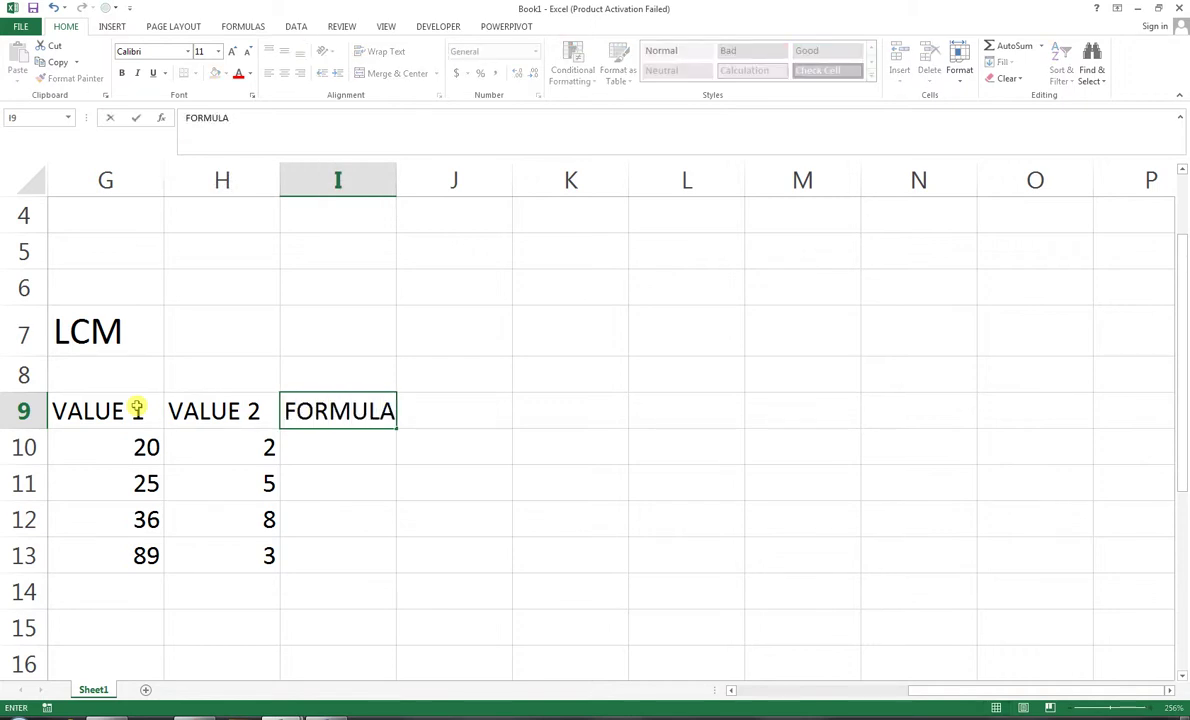
pyautogui.press('Return')
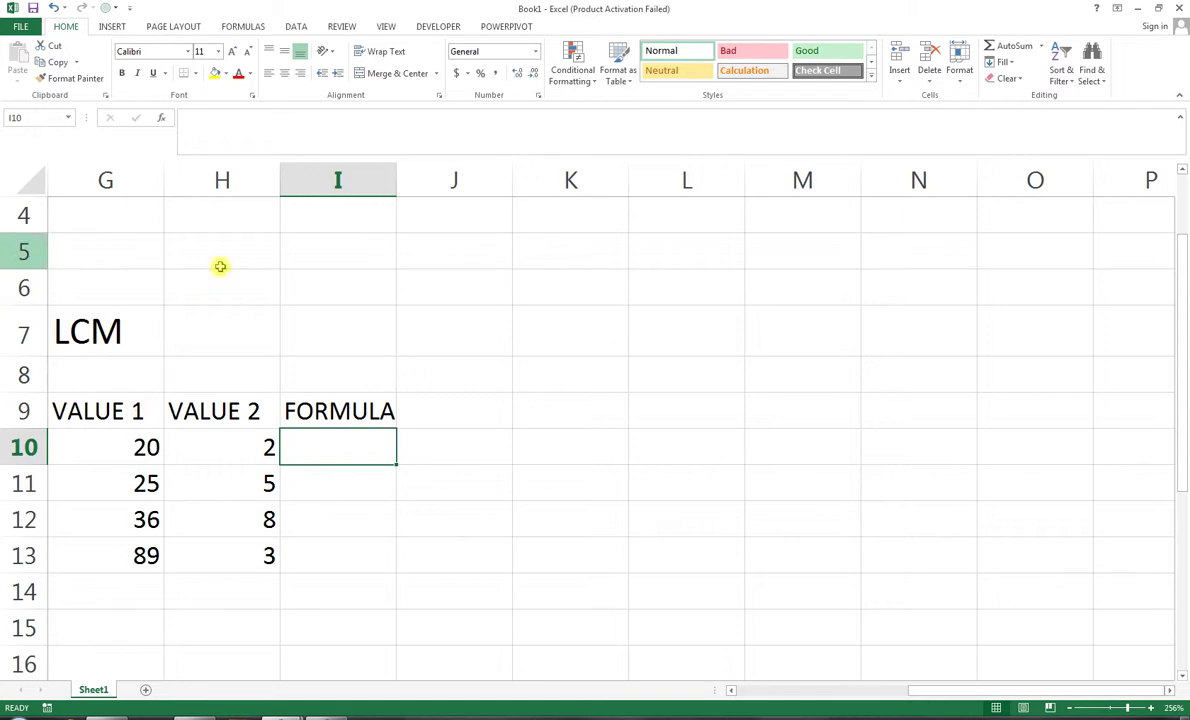
# - Enter =LCM(G10,H10) in I10 and fill it down to I13, giving 20, 25, 72, 267
pyautogui.write('=')
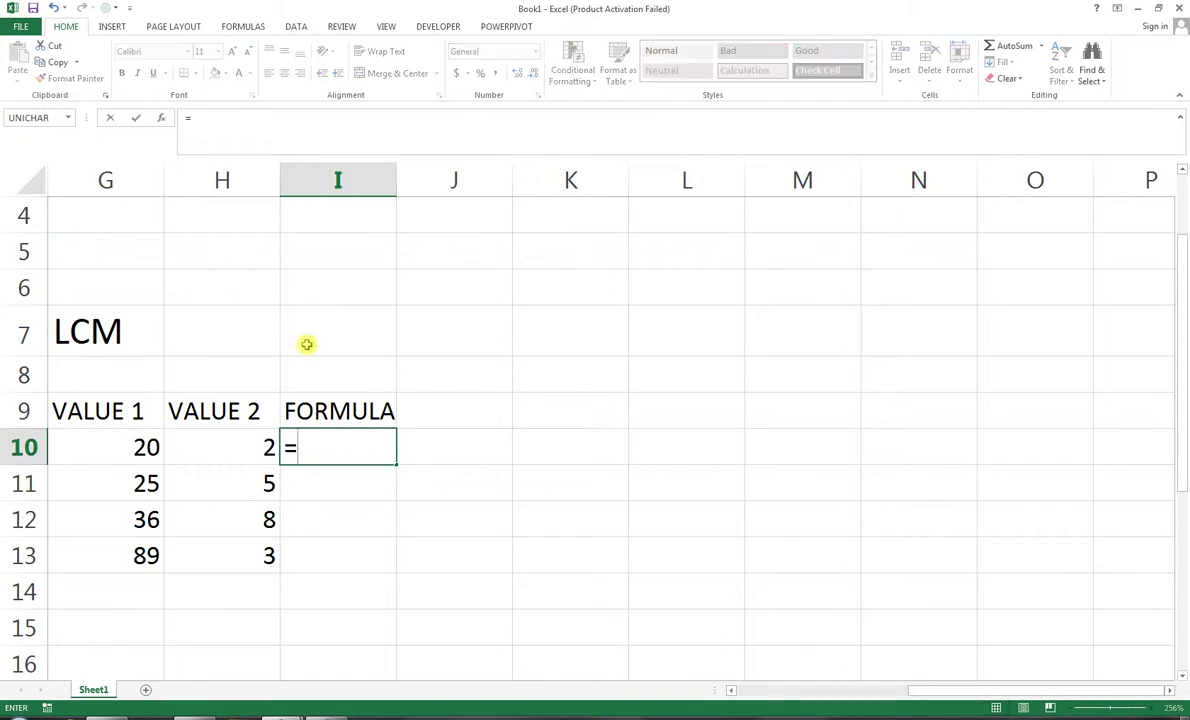
pyautogui.write('LCM(')
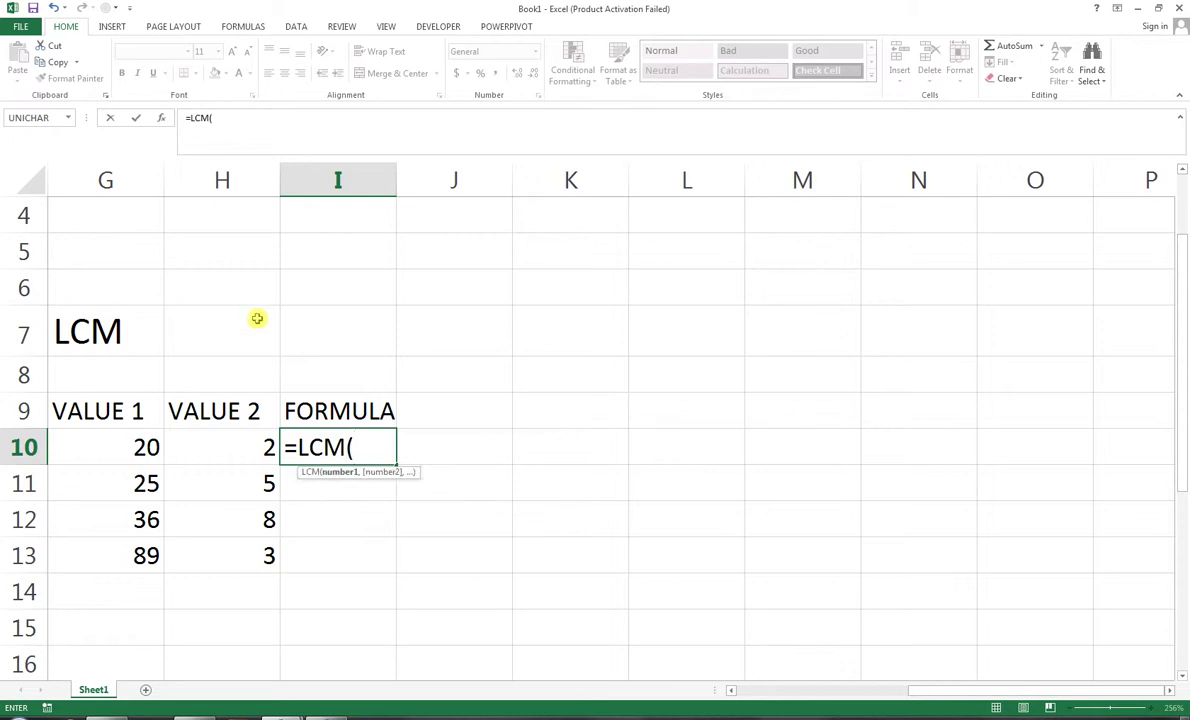
pyautogui.click(140, 448)
pyautogui.write(',')
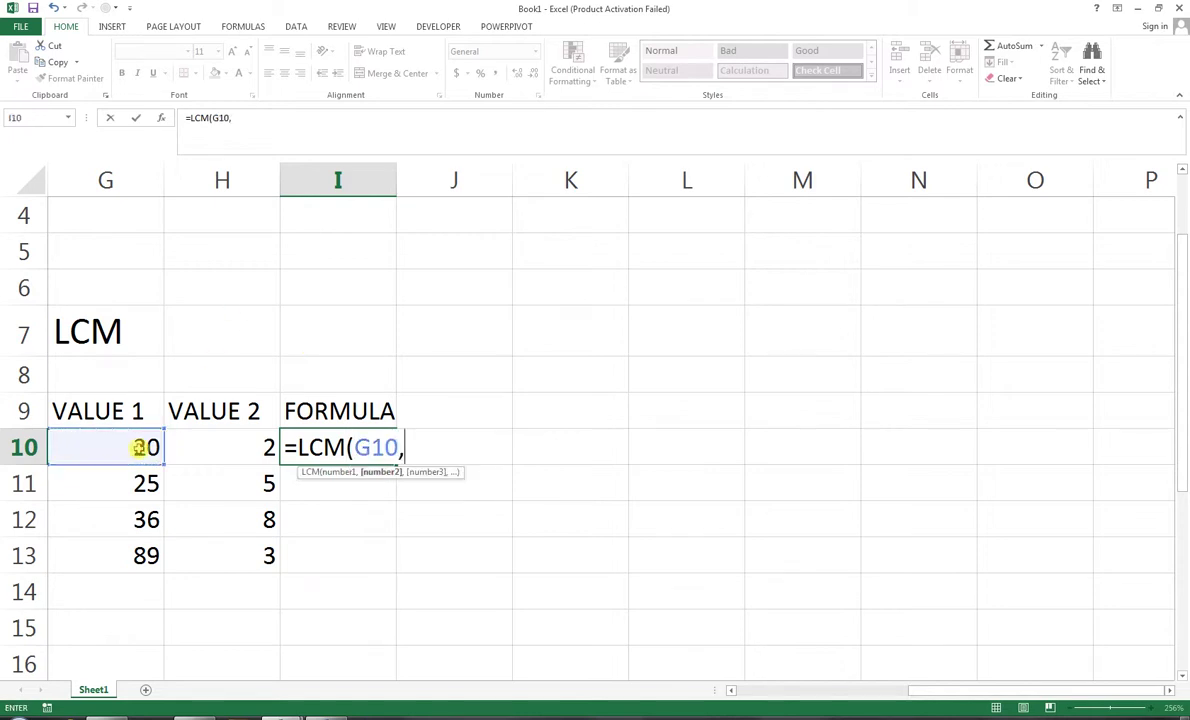
pyautogui.click(219, 444)
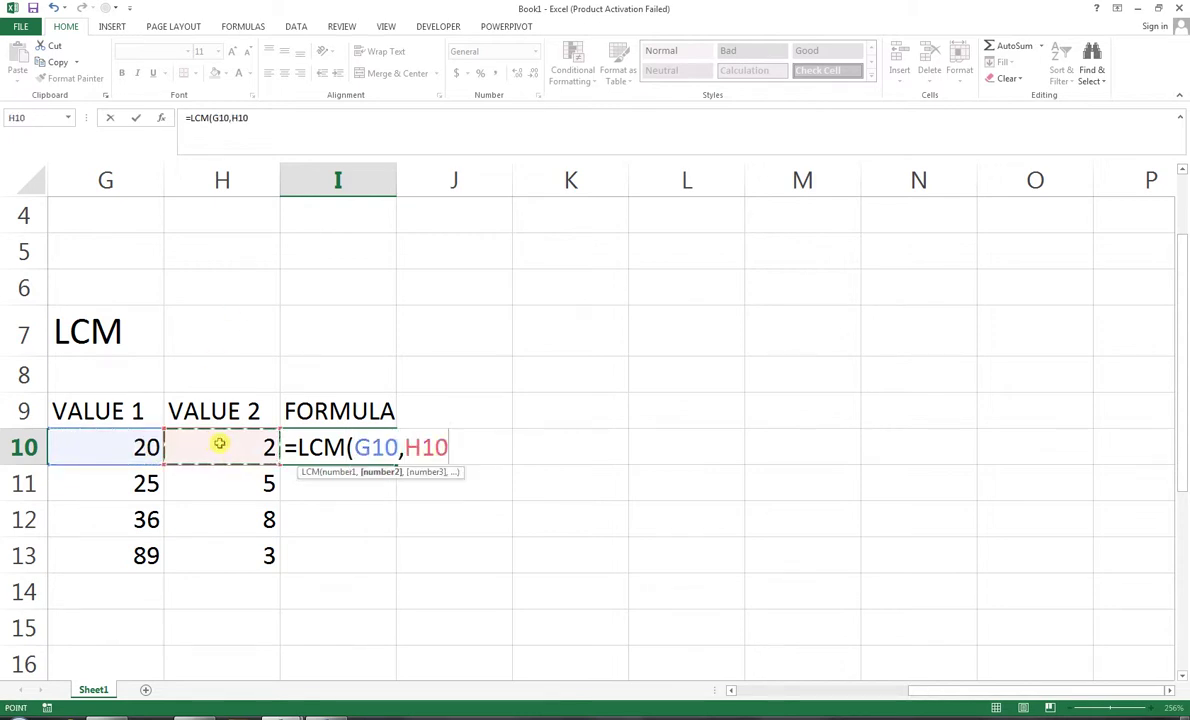
pyautogui.press('Return')
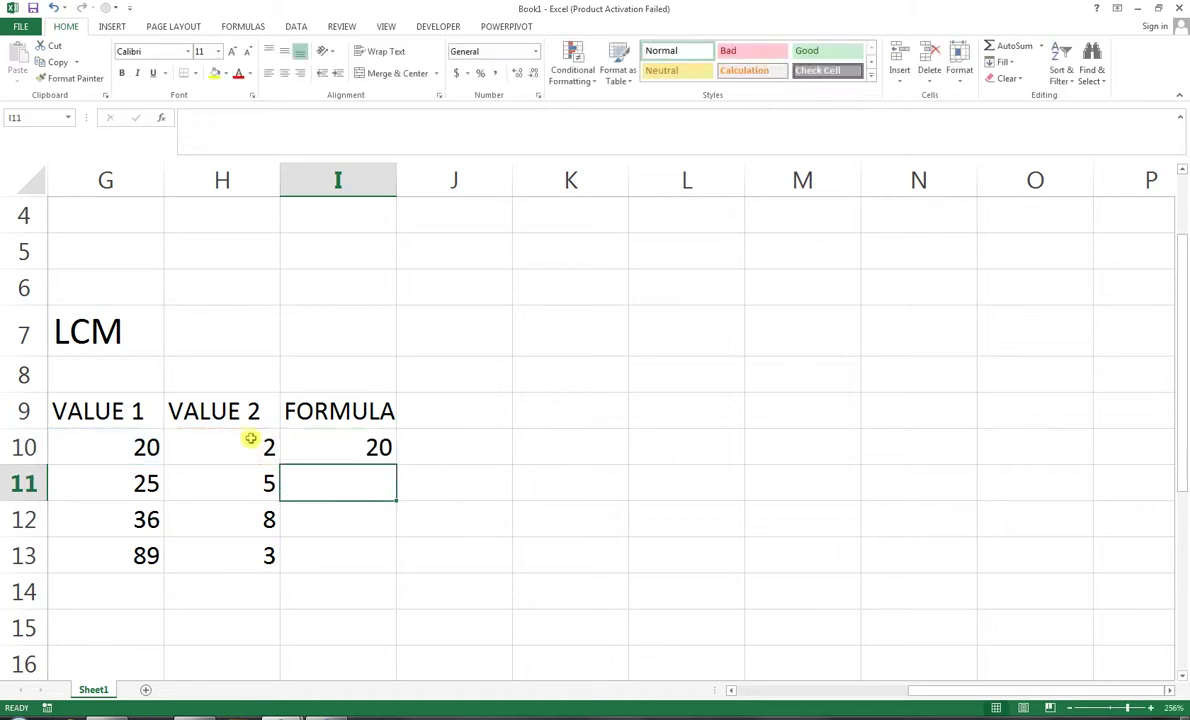
pyautogui.click(389, 458)
pyautogui.moveTo(394, 464); pyautogui.dragTo(388, 566)
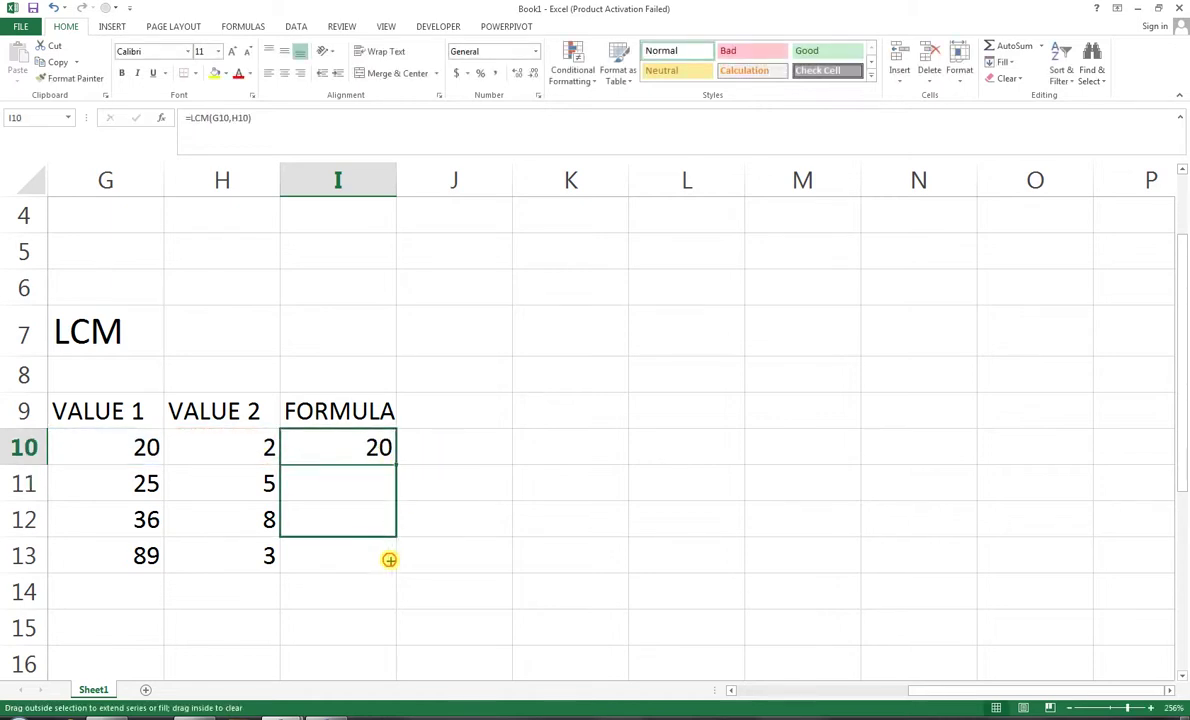
pyautogui.moveTo(98, 335); pyautogui.dragTo(318, 337)
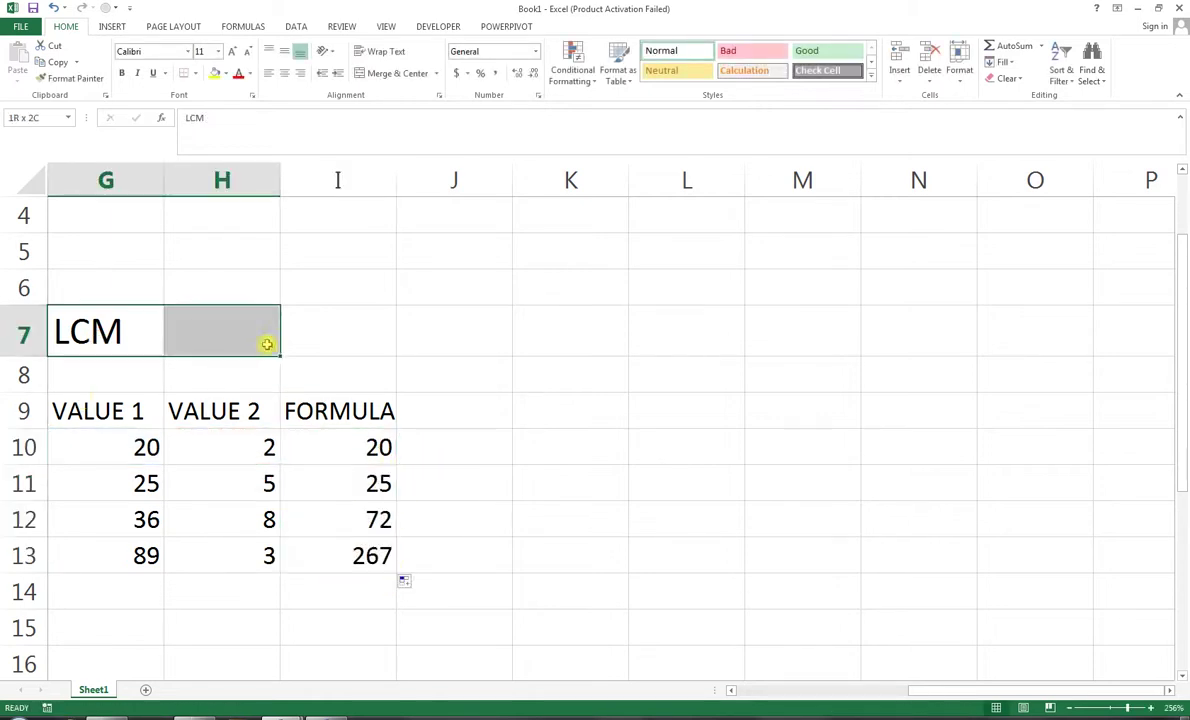
# - Merge and centre the LCM title across G7:I7 with a yellow fill
pyautogui.click(408, 78)
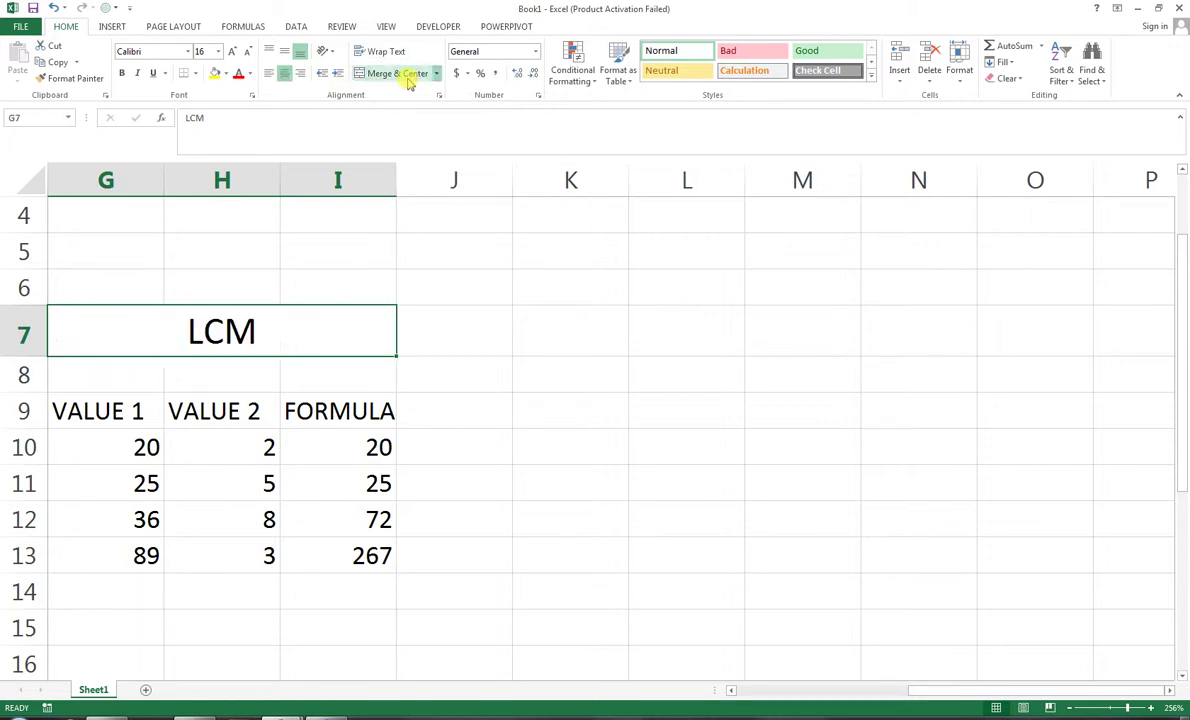
pyautogui.click(226, 75)
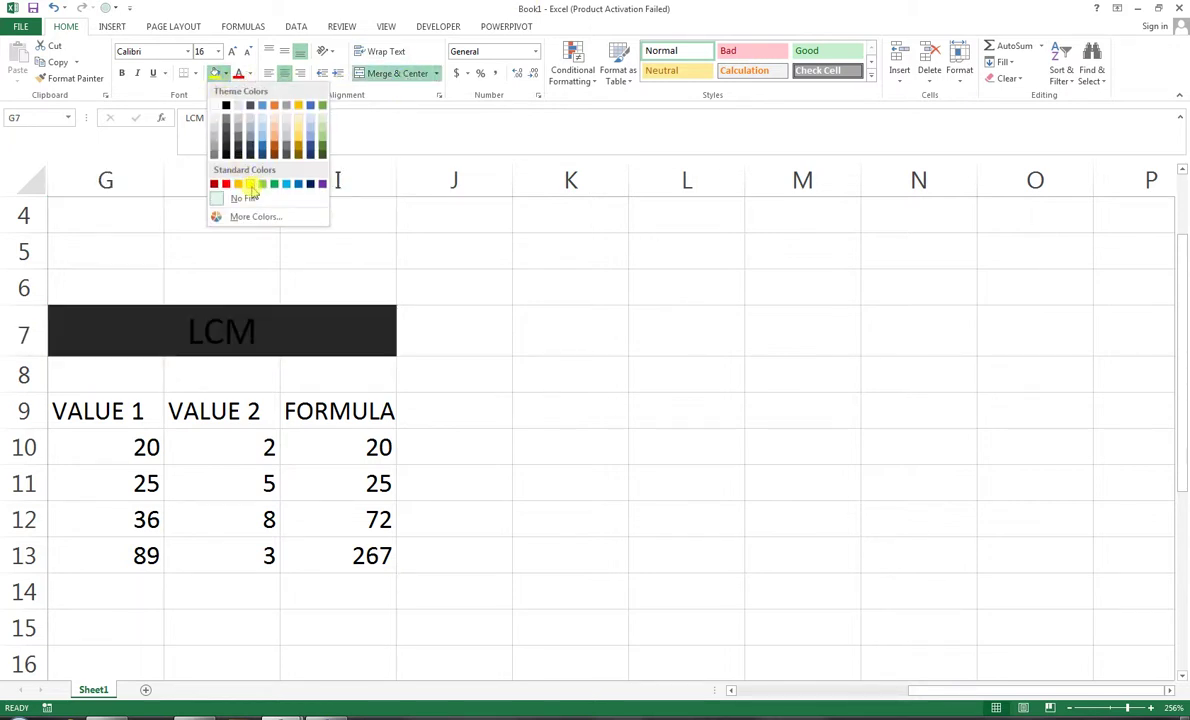
pyautogui.click(250, 185)
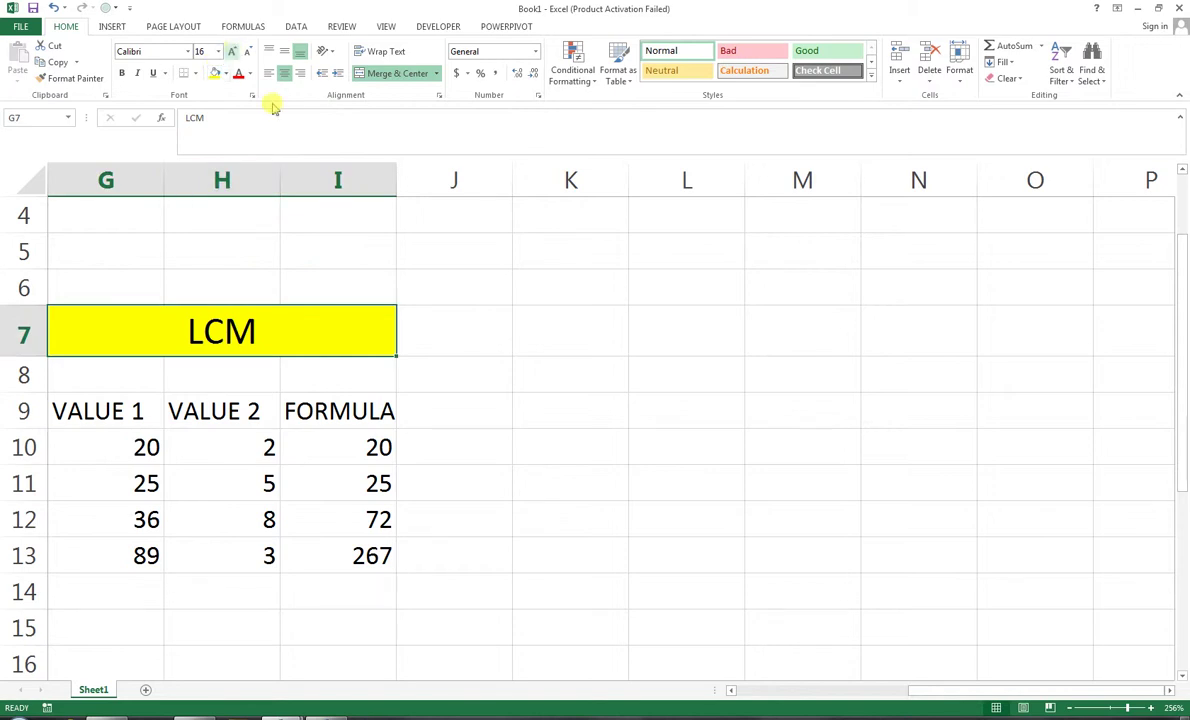
# - Narrow column J into a thin spacer and select K7:M7
pyautogui.moveTo(539, 330); pyautogui.dragTo(765, 324)
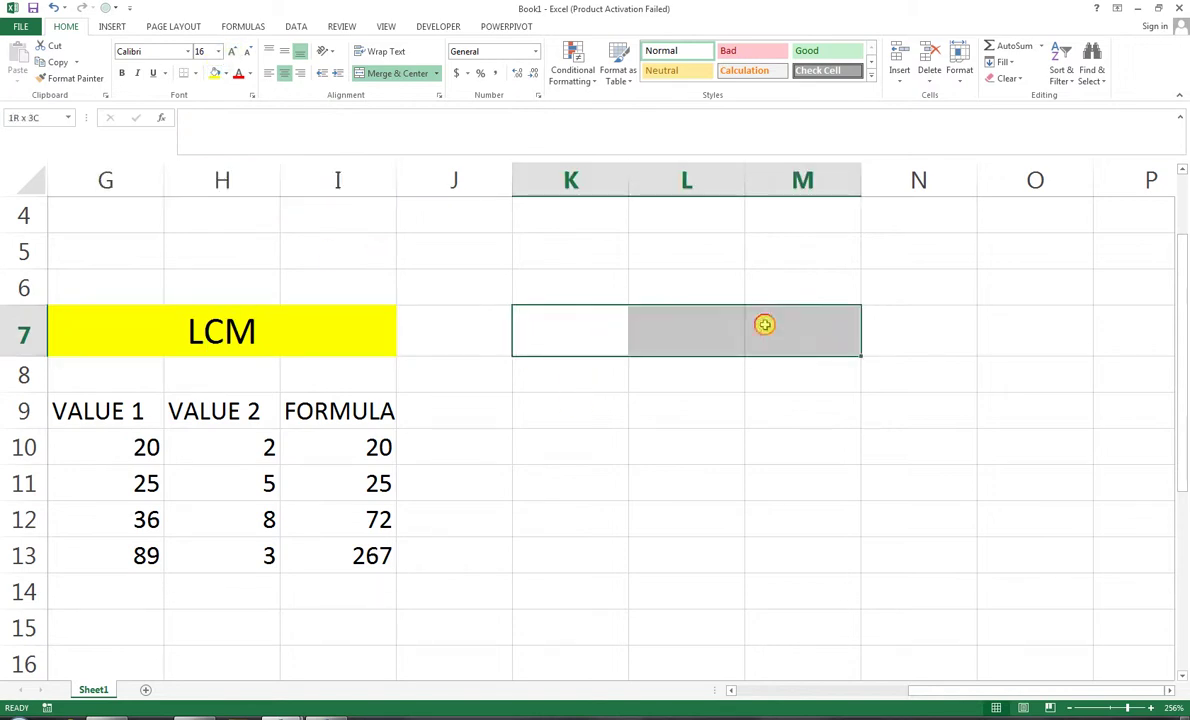
pyautogui.moveTo(512, 180); pyautogui.dragTo(430, 202)
pyautogui.moveTo(470, 327); pyautogui.dragTo(712, 341)
# - Merge K7:M7, enter LOG, and copy the LCM title's yellow formatting onto it
pyautogui.click(393, 73)
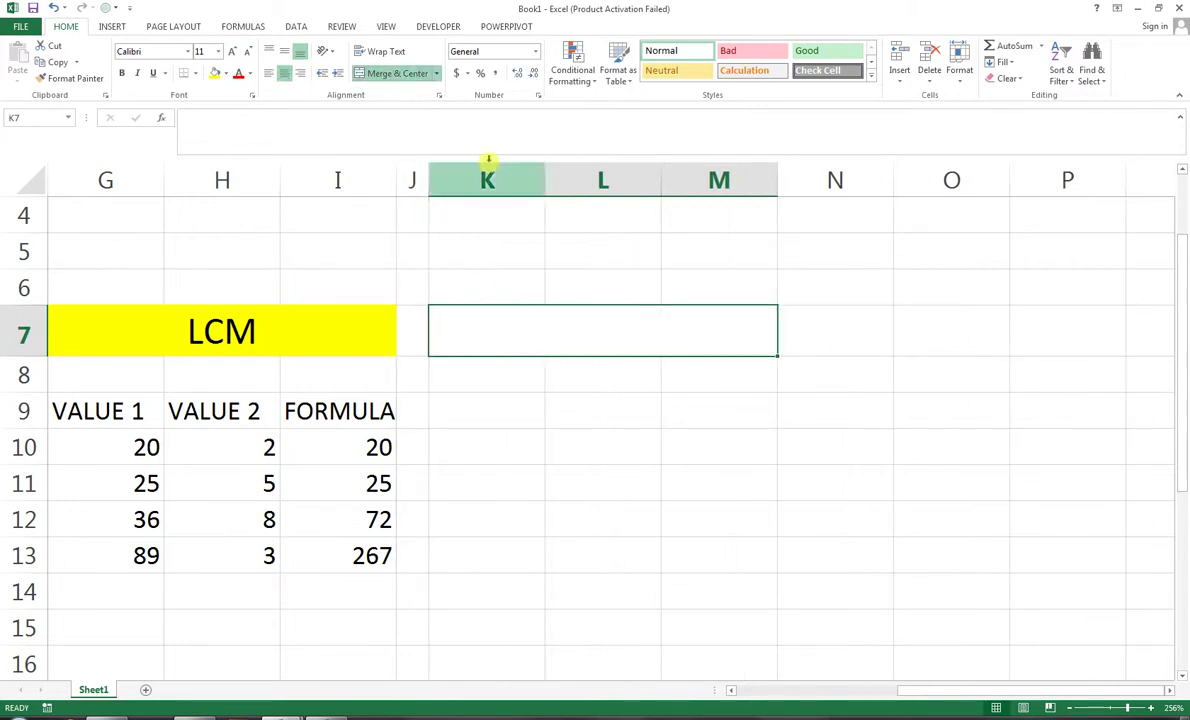
pyautogui.write('LOG')
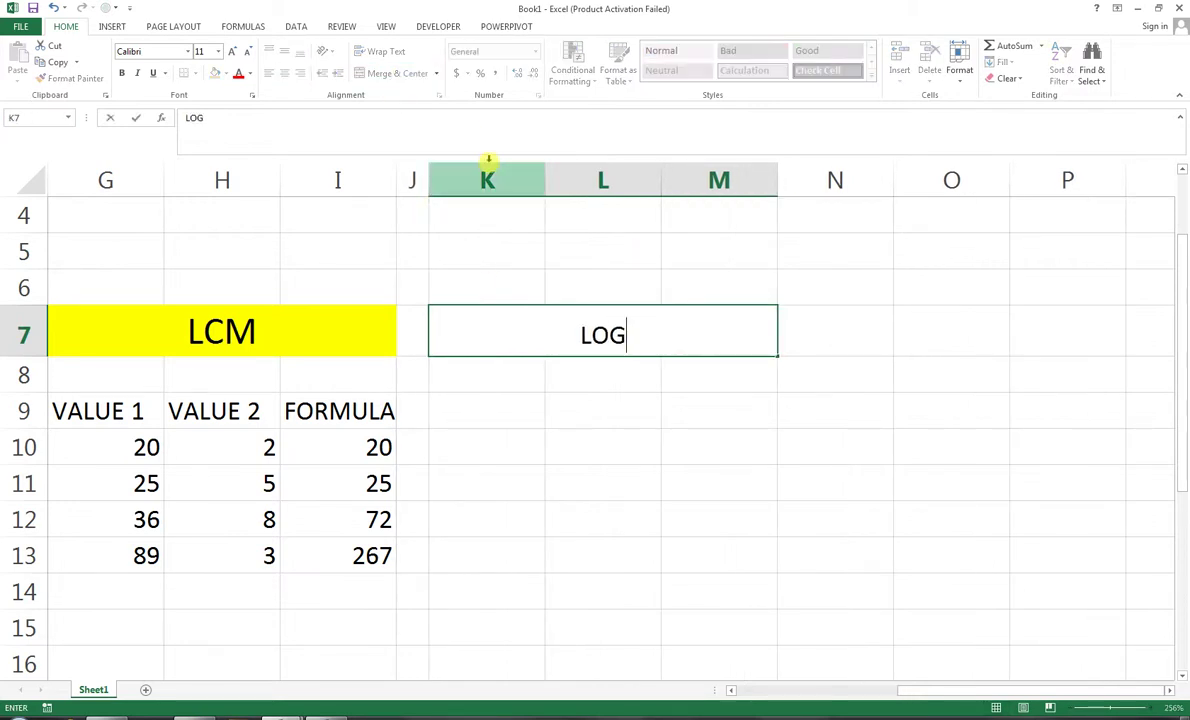
pyautogui.click(645, 446)
pyautogui.click(318, 325)
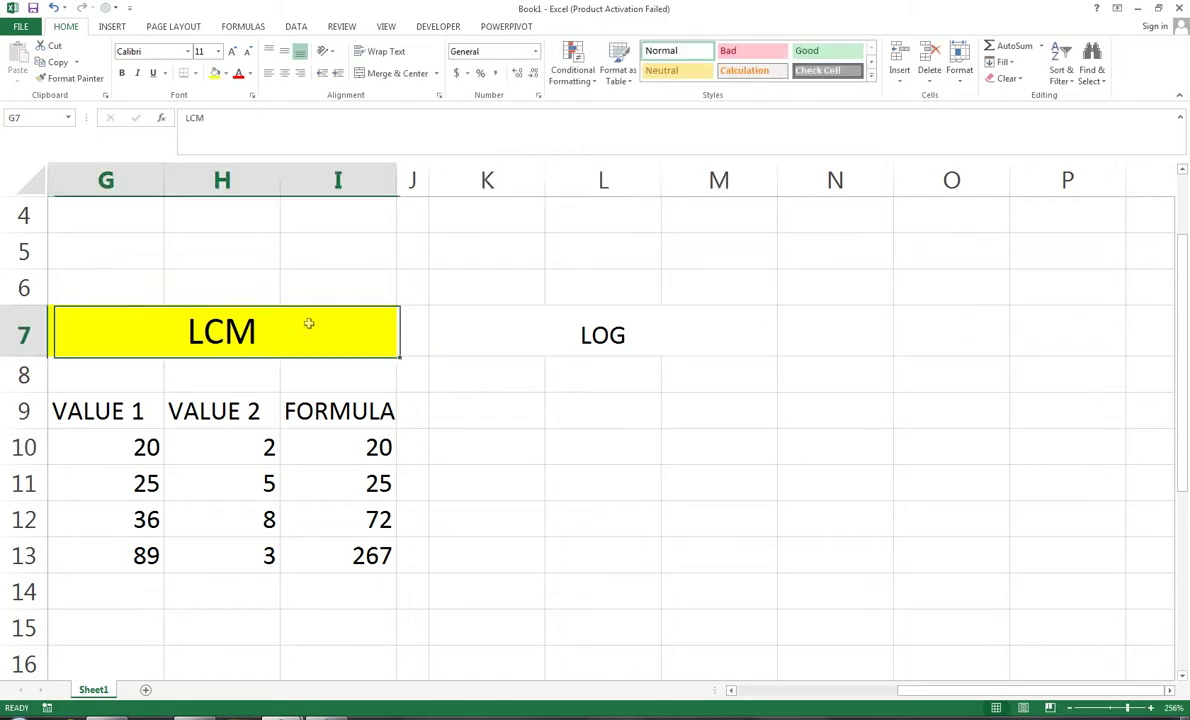
pyautogui.click(545, 322)
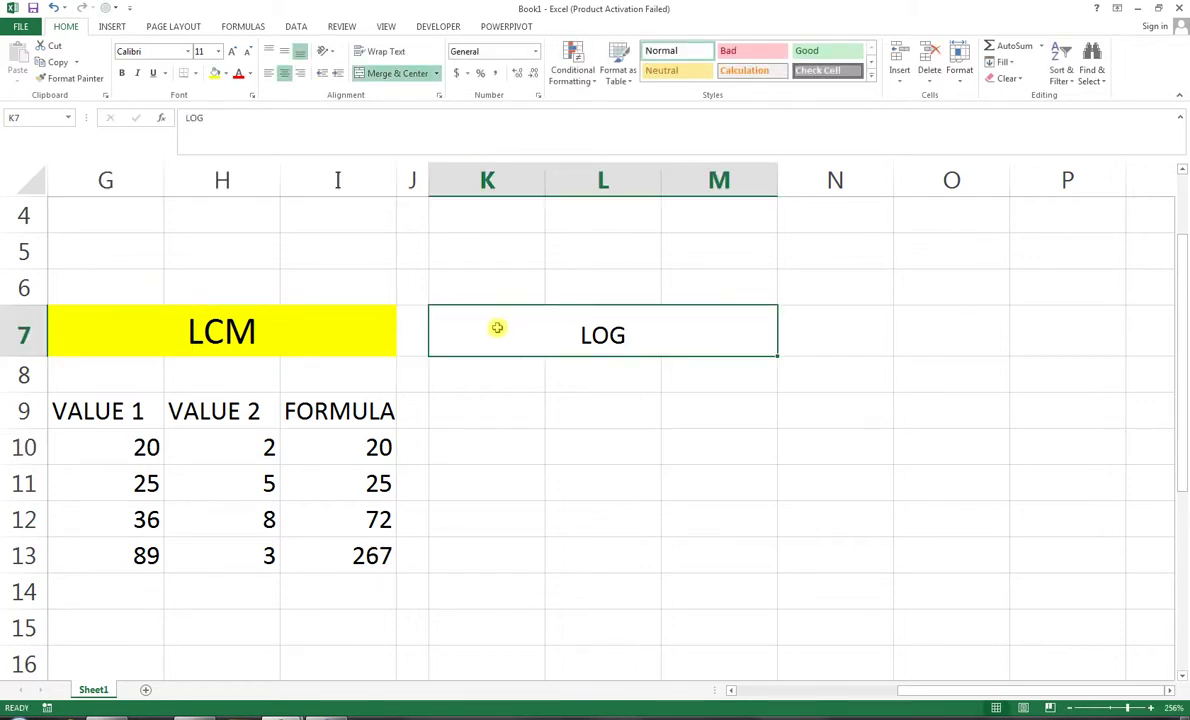
pyautogui.click(305, 330)
pyautogui.click(78, 79)
pyautogui.click(497, 319)
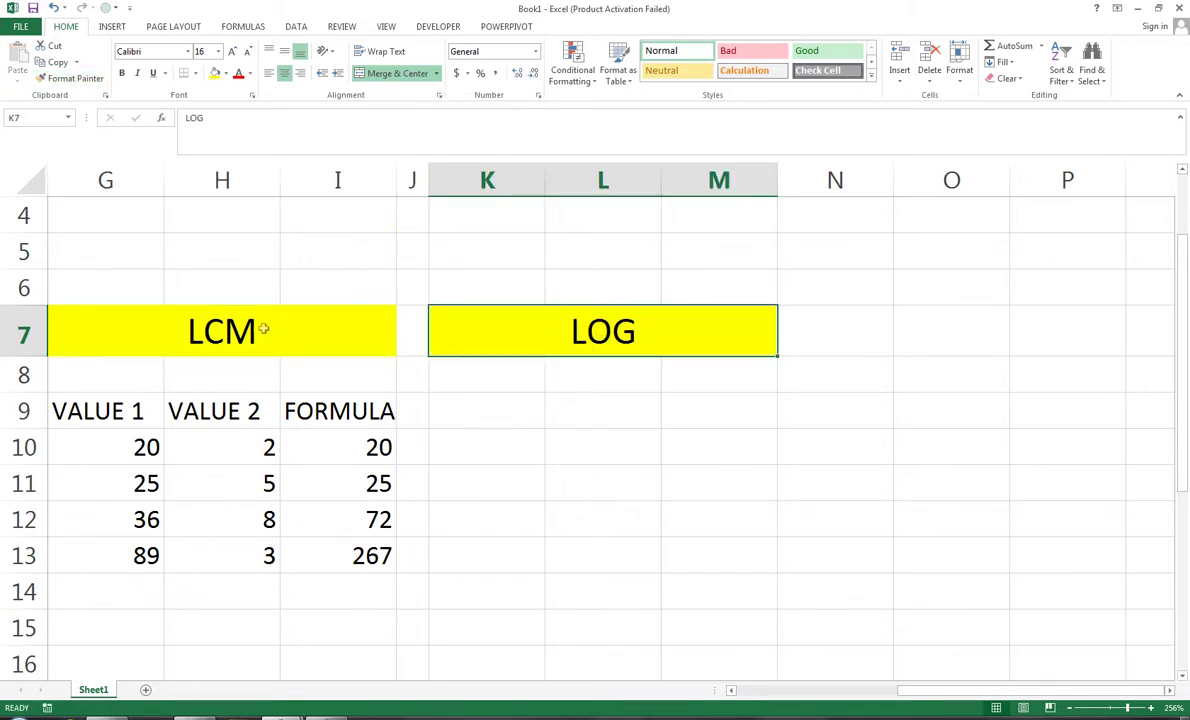
# - Give both the LOG and LCM title bars a thick box border
pyautogui.click(198, 75)
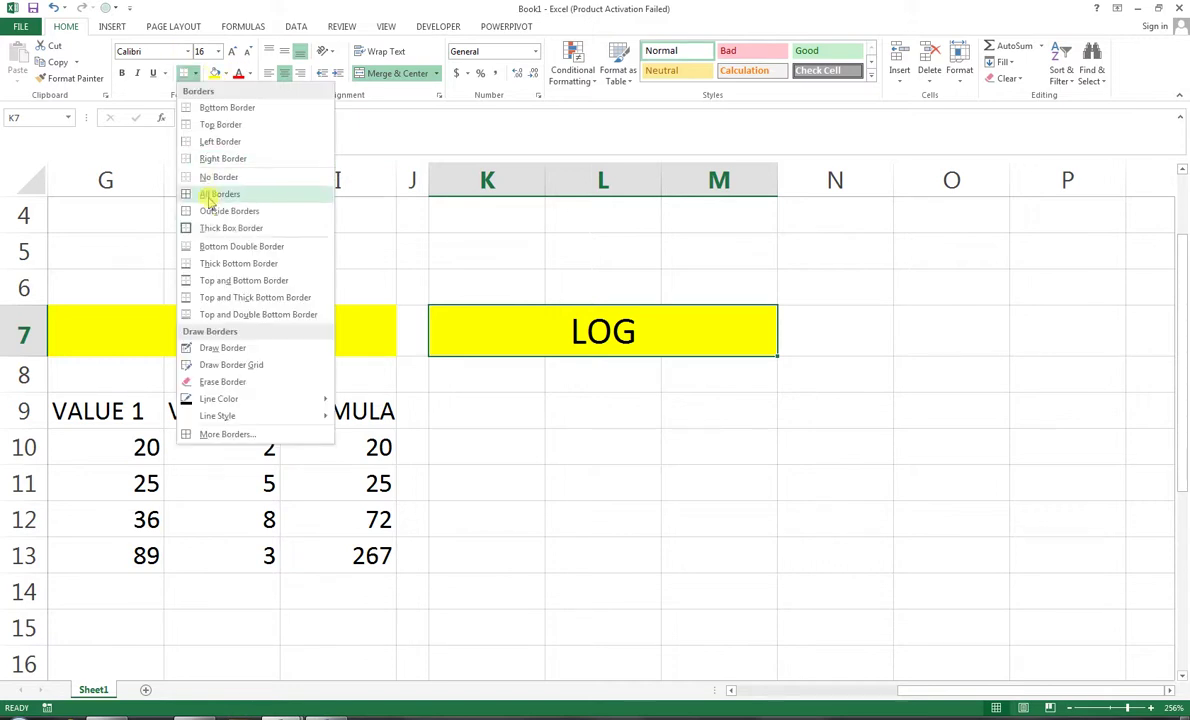
pyautogui.click(239, 226)
pyautogui.click(266, 338)
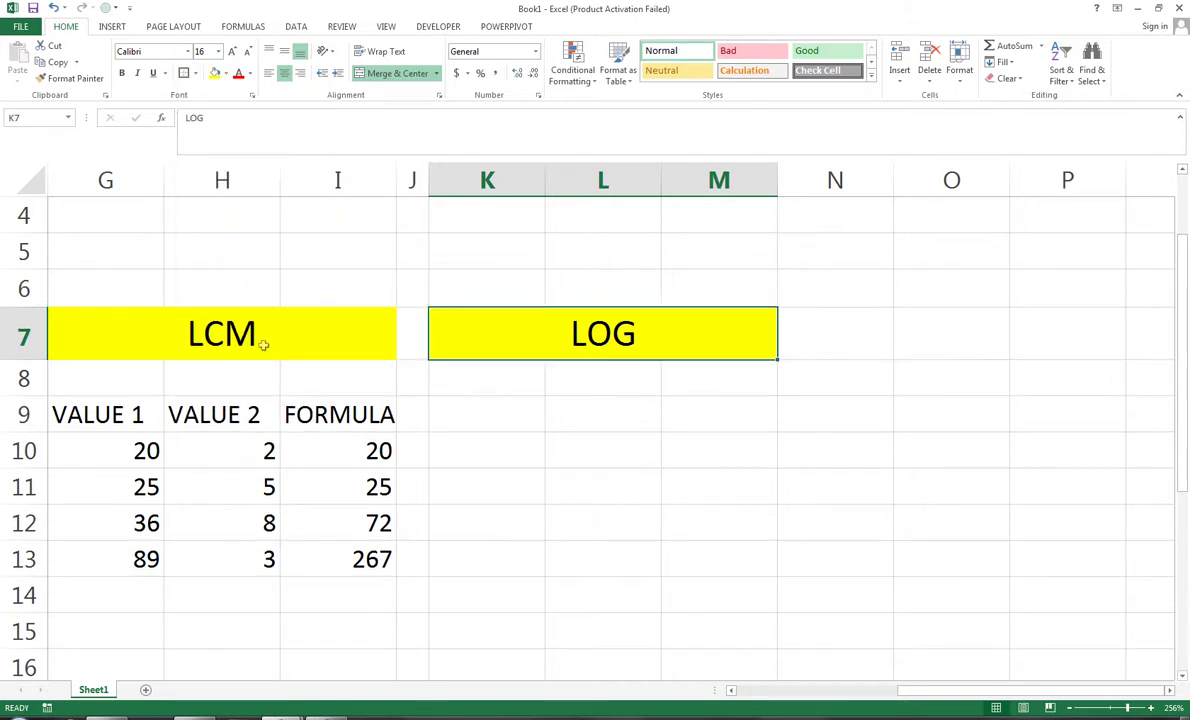
pyautogui.click(195, 74)
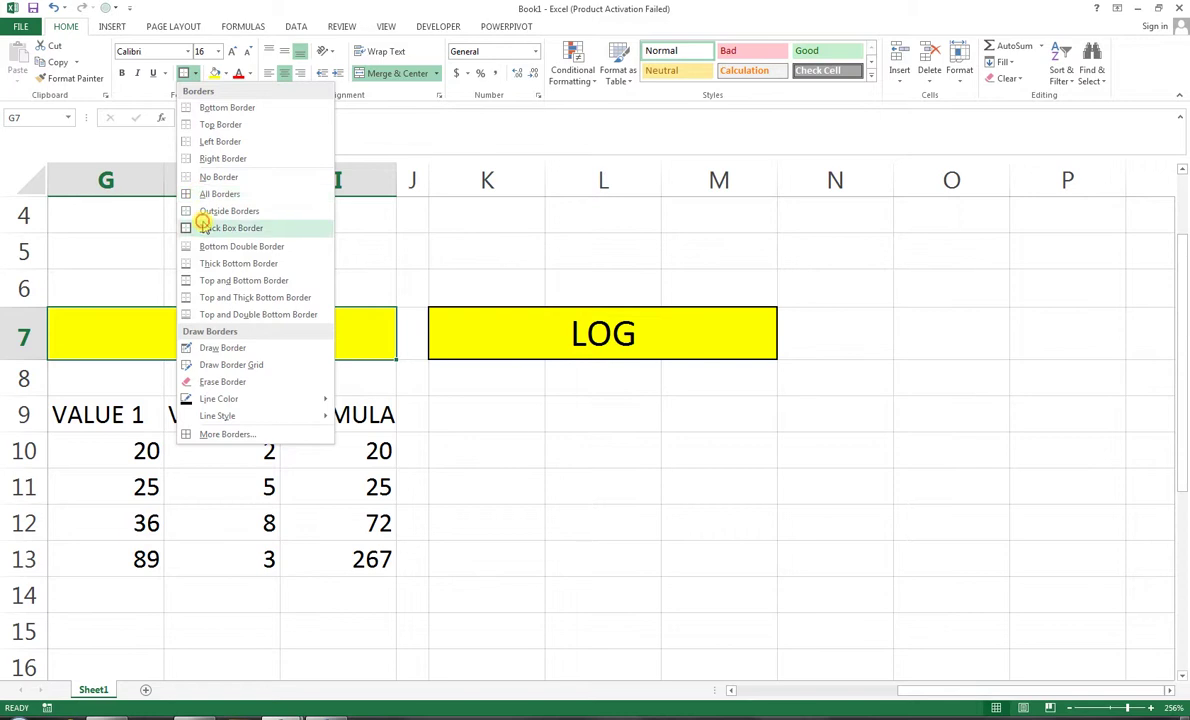
pyautogui.click(231, 228)
pyautogui.click(248, 519)
# - Copy the VALUE 1 column G9:G13 and paste it into K9:K13
pyautogui.moveTo(108, 411); pyautogui.dragTo(123, 560)
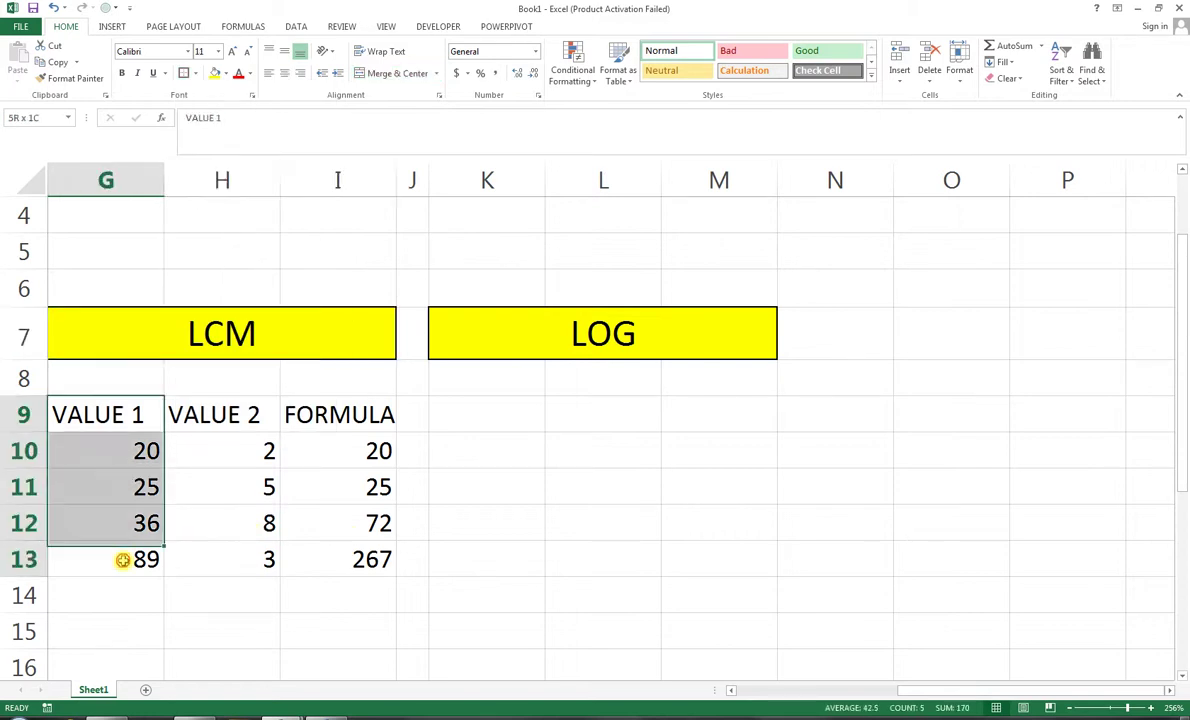
pyautogui.hotkey('ctrl', 'c')
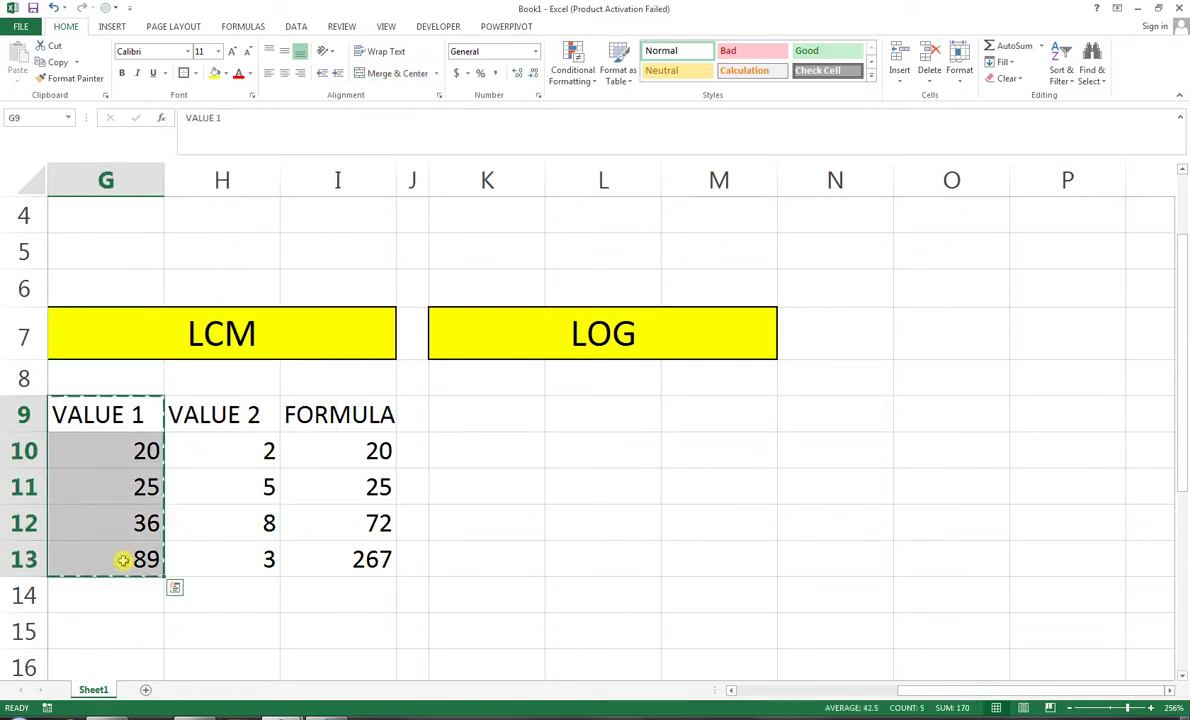
pyautogui.click(514, 420)
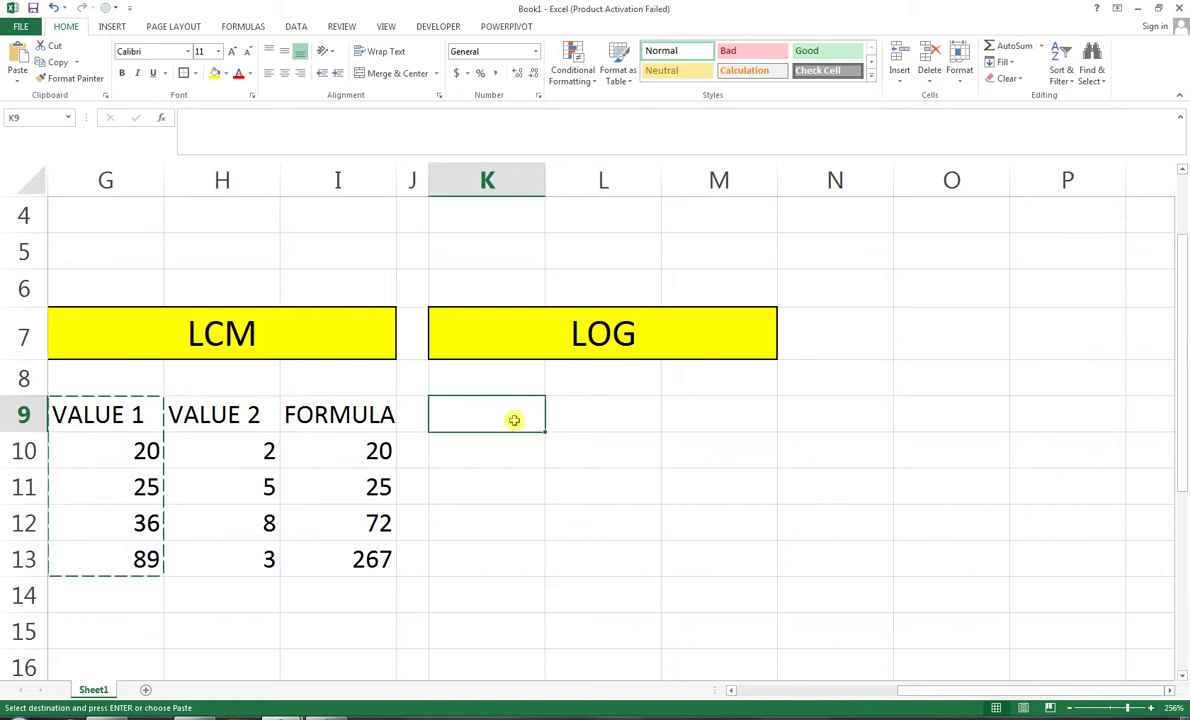
pyautogui.hotkey('ctrl', 'v')
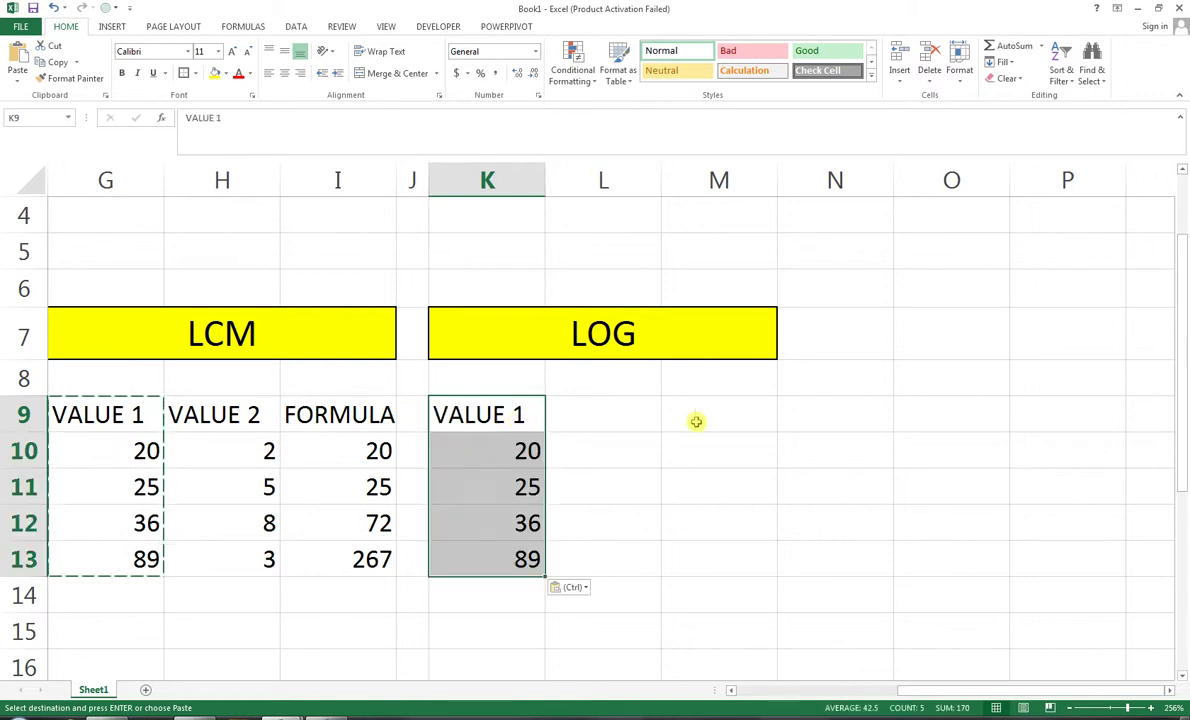
pyautogui.click(835, 450)
# - Add a FORMULA header in M9 and start the =LOG formula below it
pyautogui.click(693, 390)
pyautogui.click(704, 417)
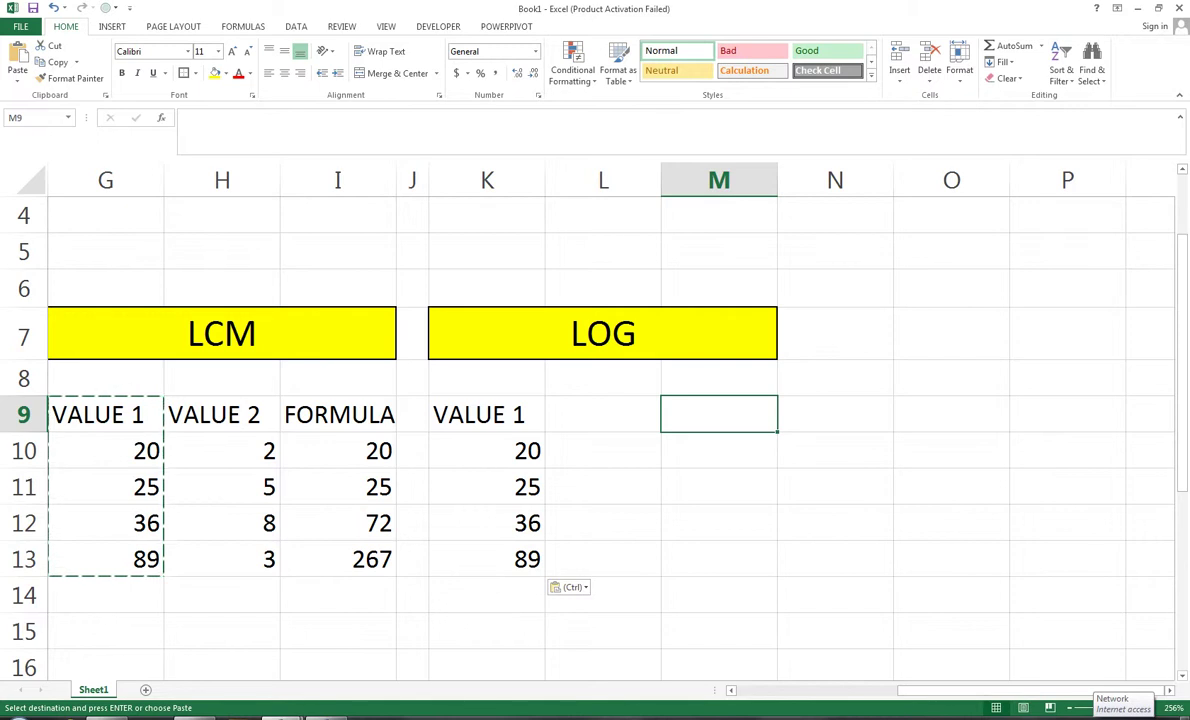
pyautogui.write('FORMULA')
pyautogui.press('Return')
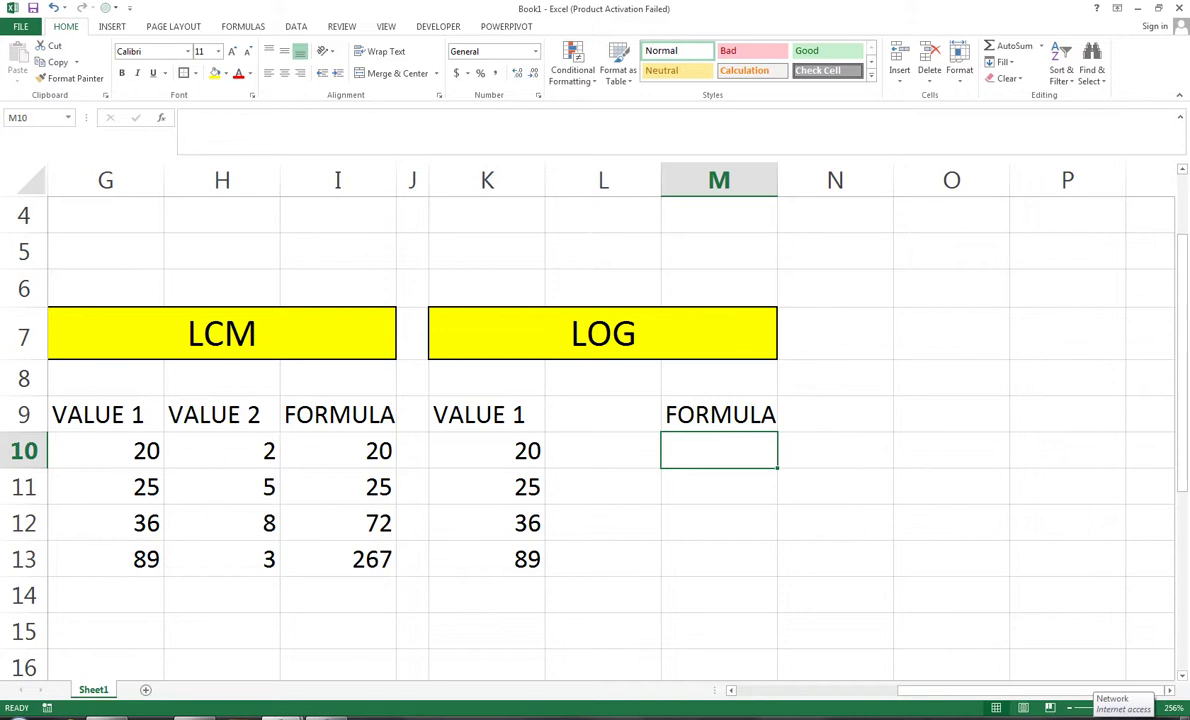
pyautogui.write('L')
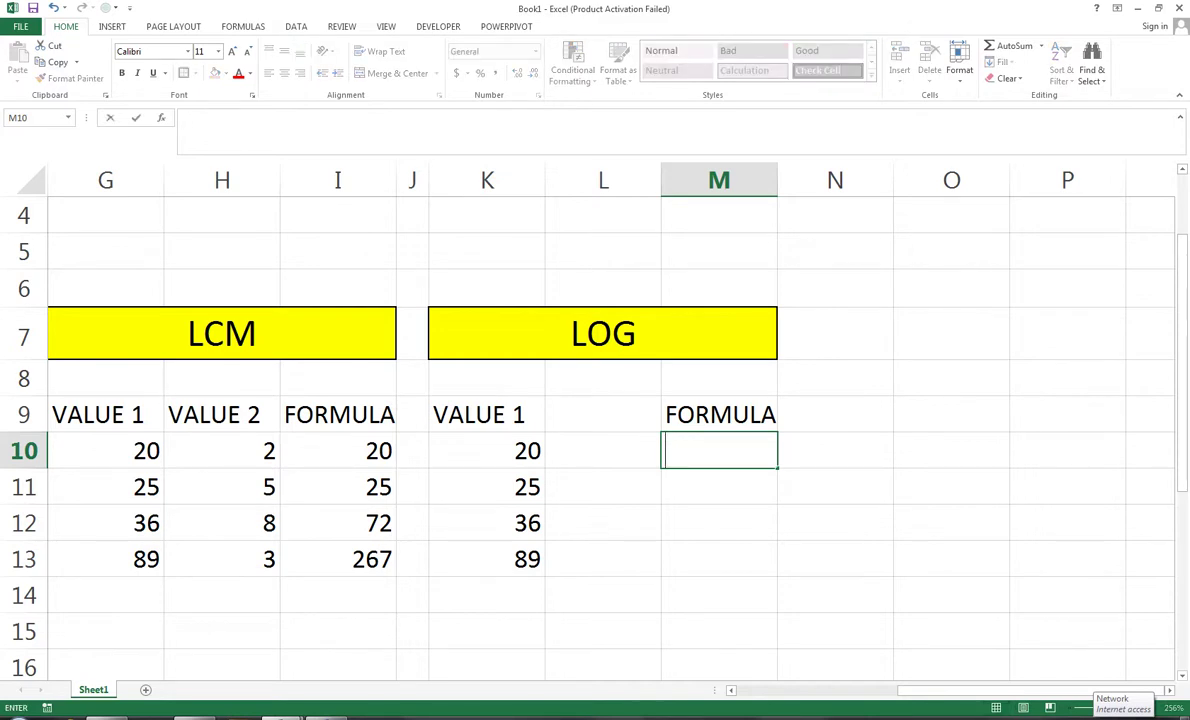
pyautogui.write('=LOG(')
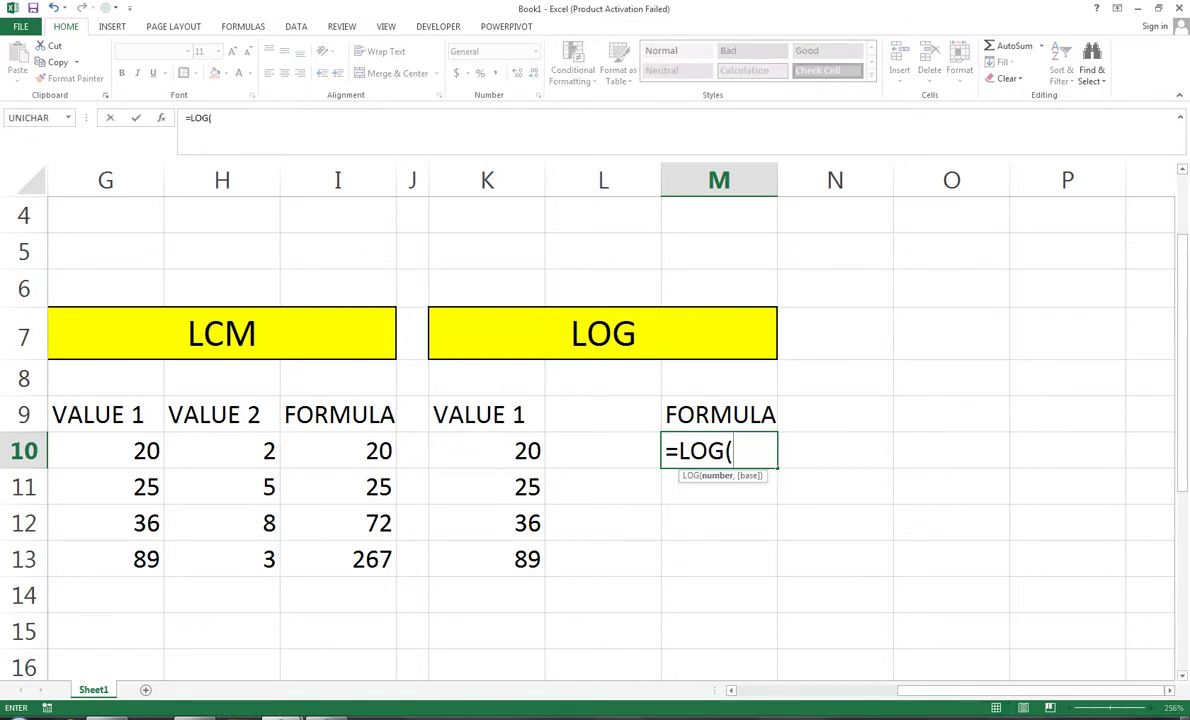
# - Complete =LOG(K10) in M10, fill it down to M13, and start narrowing column N
pyautogui.click(505, 444)
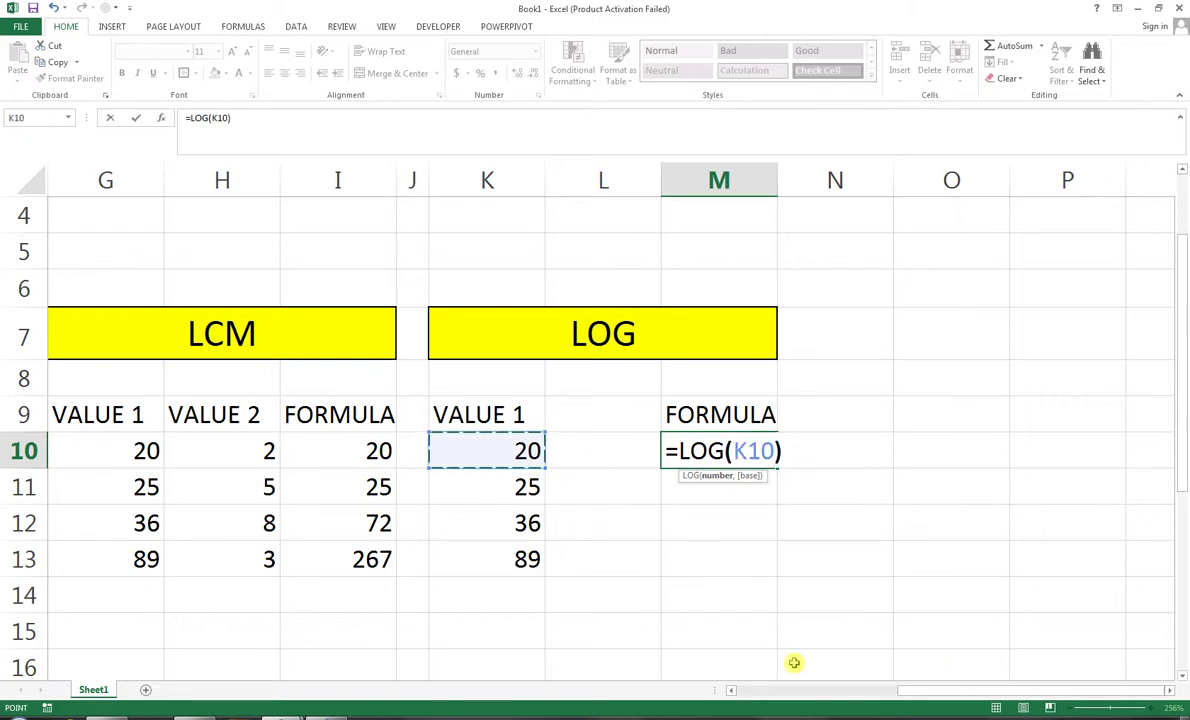
pyautogui.press('Return')
pyautogui.click(768, 456)
pyautogui.moveTo(776, 468); pyautogui.dragTo(765, 567)
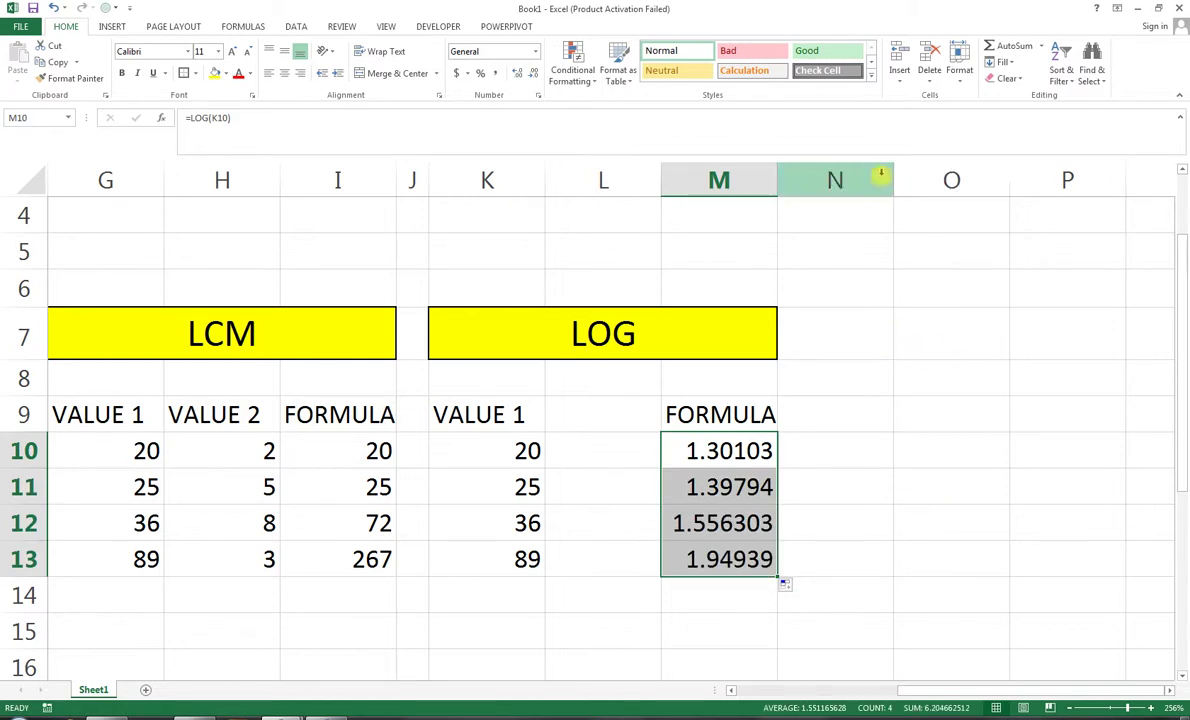
pyautogui.moveTo(881, 176); pyautogui.dragTo(808, 186)
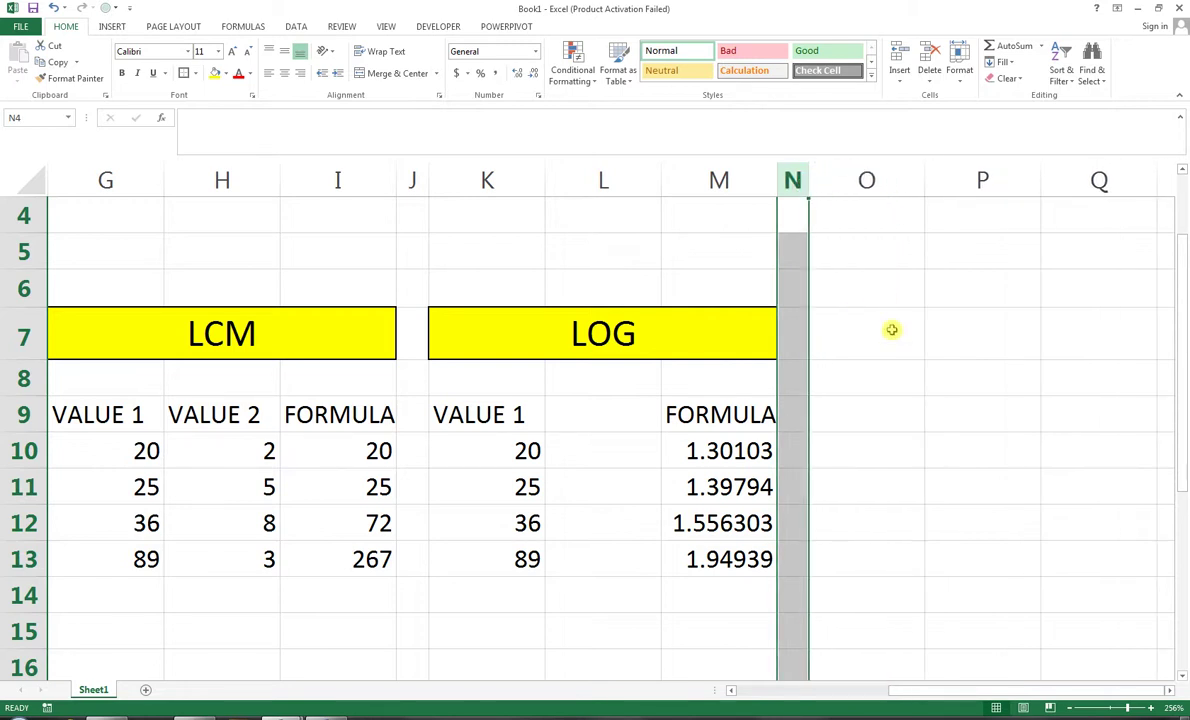
# - Narrow column N and create a yellow ANTILOG title bar across O7:Q7 matching LOG
pyautogui.moveTo(893, 329); pyautogui.dragTo(1053, 330)
pyautogui.click(640, 345)
pyautogui.click(68, 78)
pyautogui.moveTo(892, 350); pyautogui.dragTo(1083, 341)
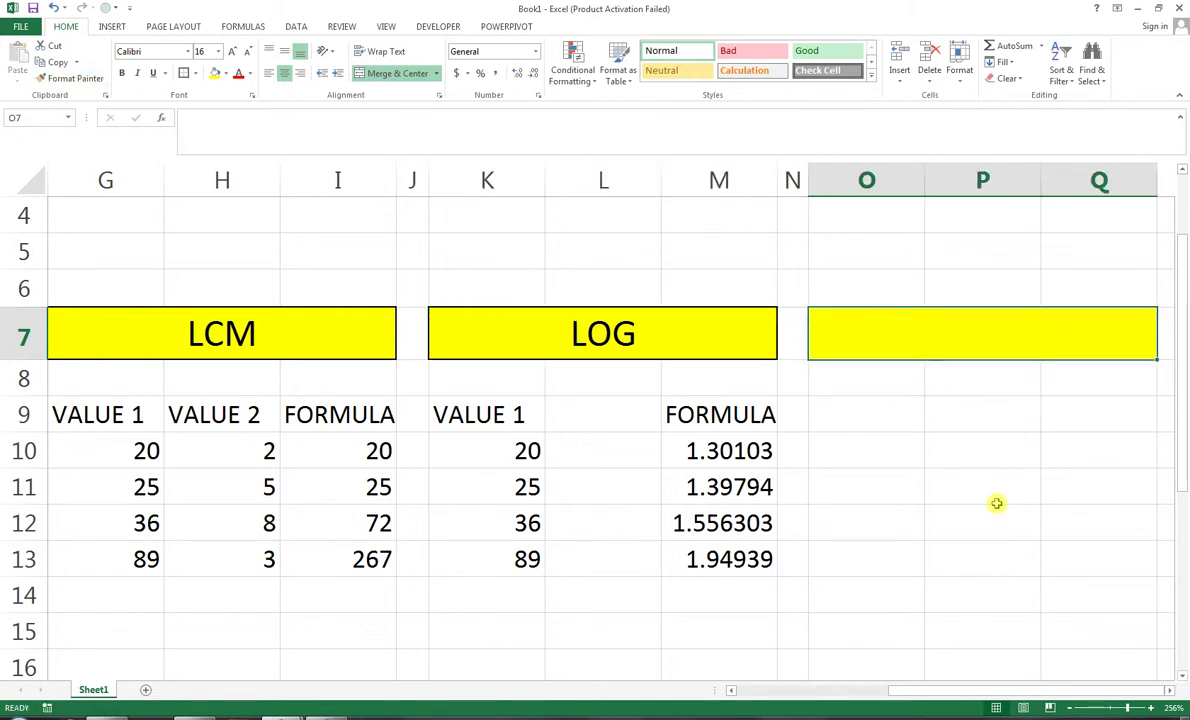
pyautogui.write('ANTILOG')
pyautogui.press('Return')
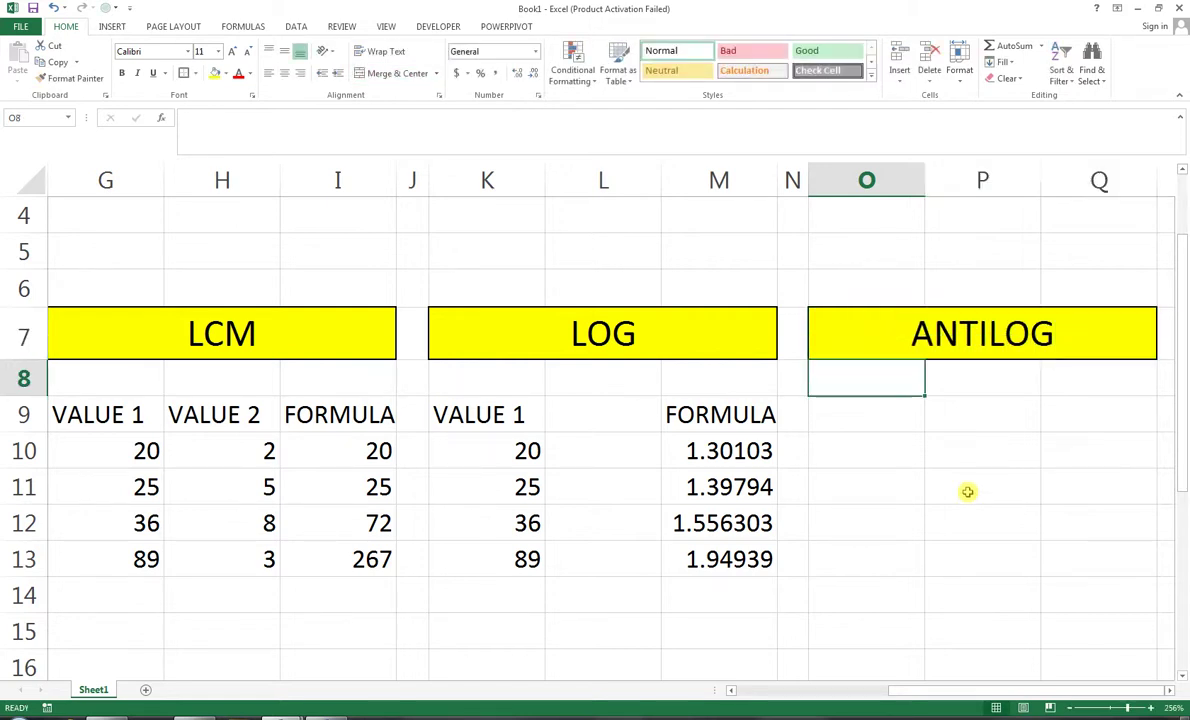
pyautogui.click(860, 425)
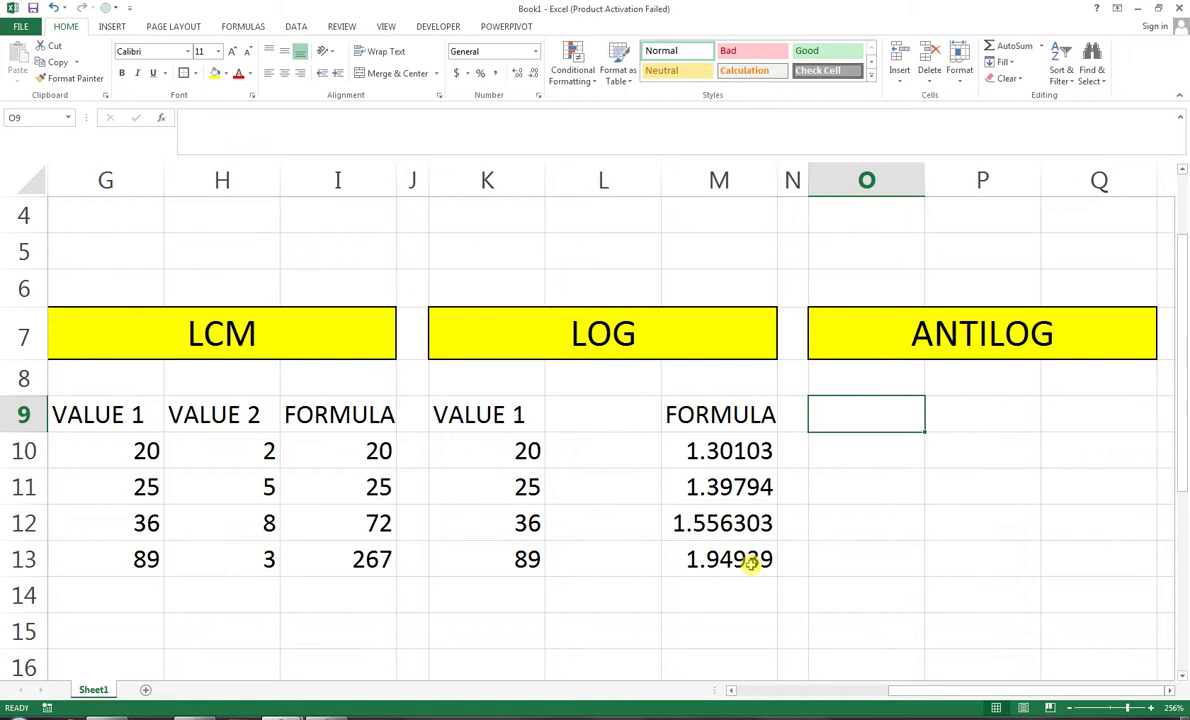
# - Add a VALUE 1 header in O9 with values 50, 60, 80, 30 below
pyautogui.write('VALUE ')
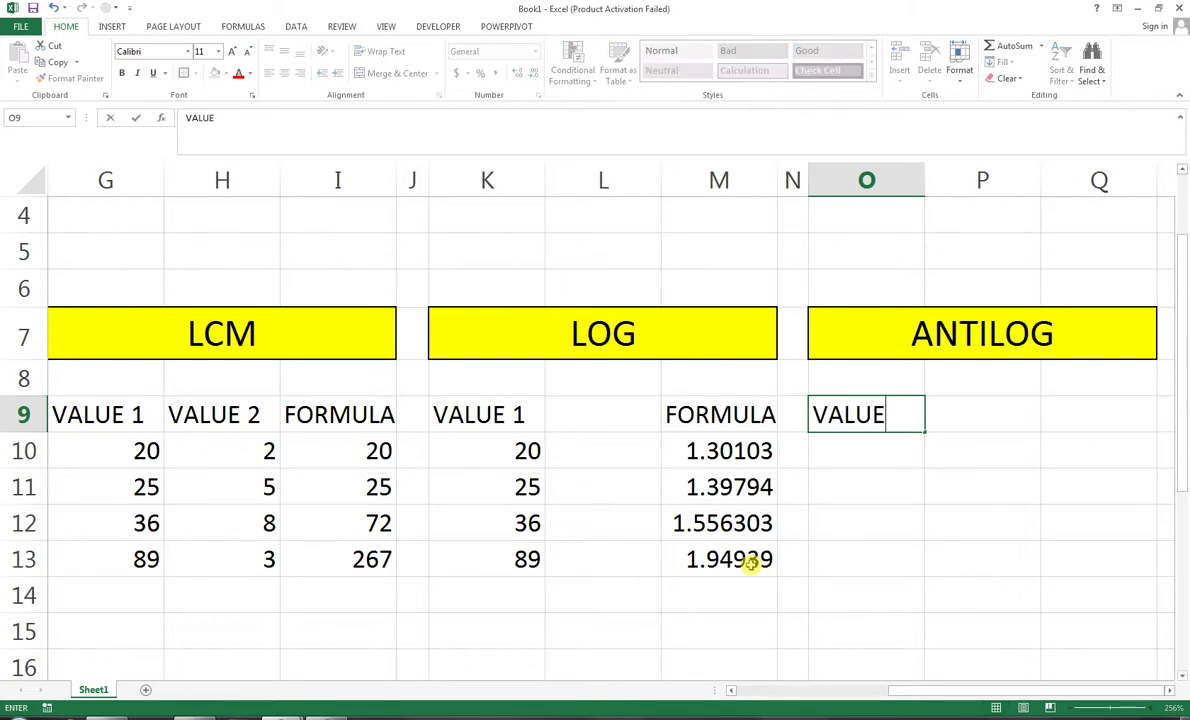
pyautogui.write('1')
pyautogui.press('Return')
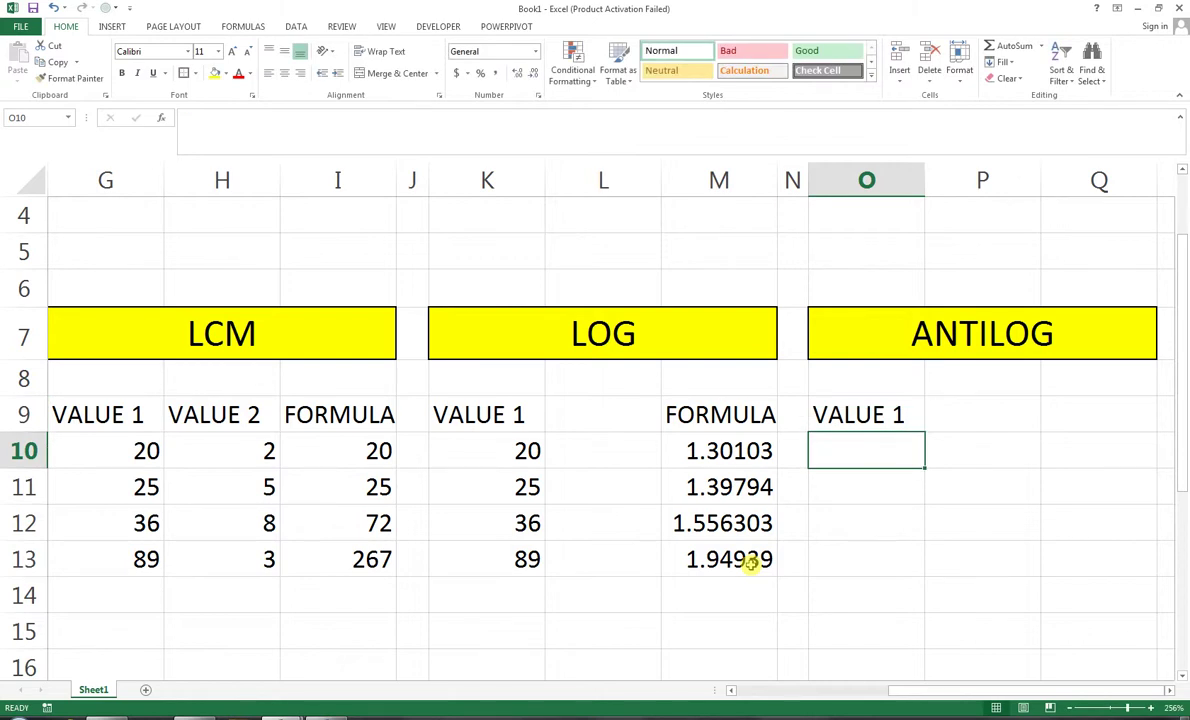
pyautogui.write('50')
pyautogui.press('Return')
pyautogui.write('60')
pyautogui.press('Return')
pyautogui.write('80')
pyautogui.press('Return')
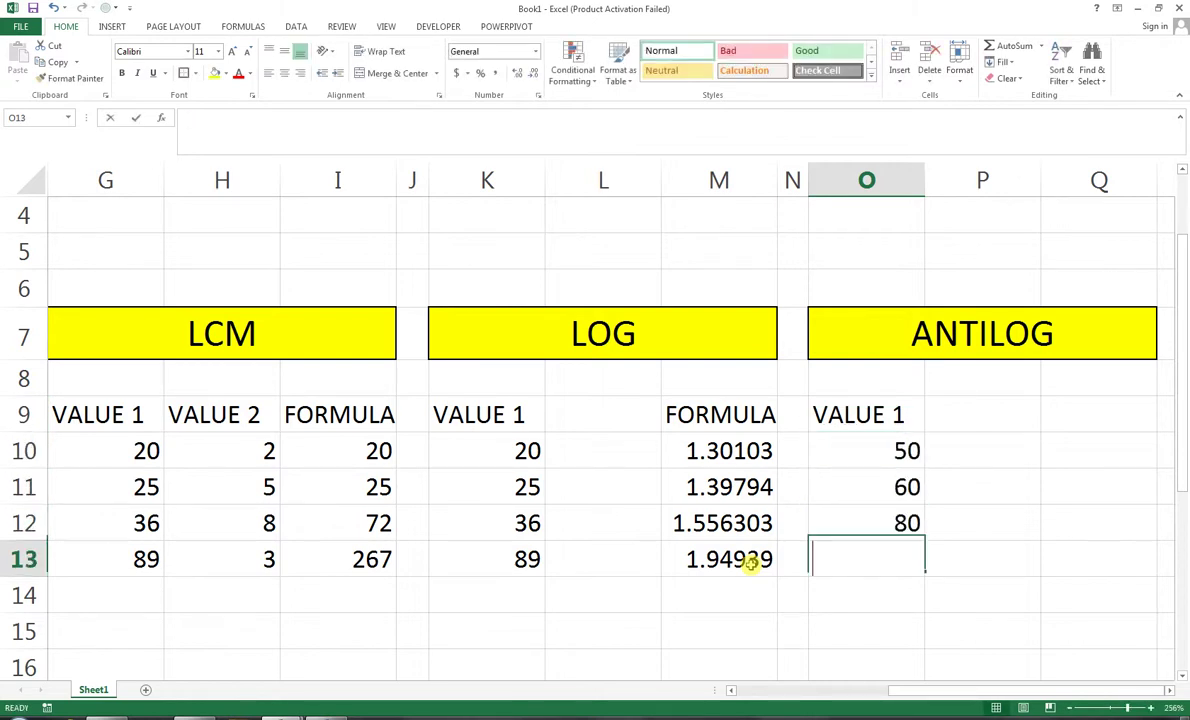
pyautogui.write('30')
pyautogui.press('Right')
# - Add a FORMULA header in Q9 and fill =LOG10(O10) down Q10:Q13
pyautogui.press('Up')
pyautogui.press('Up')
pyautogui.press('Up')
pyautogui.press('Up')
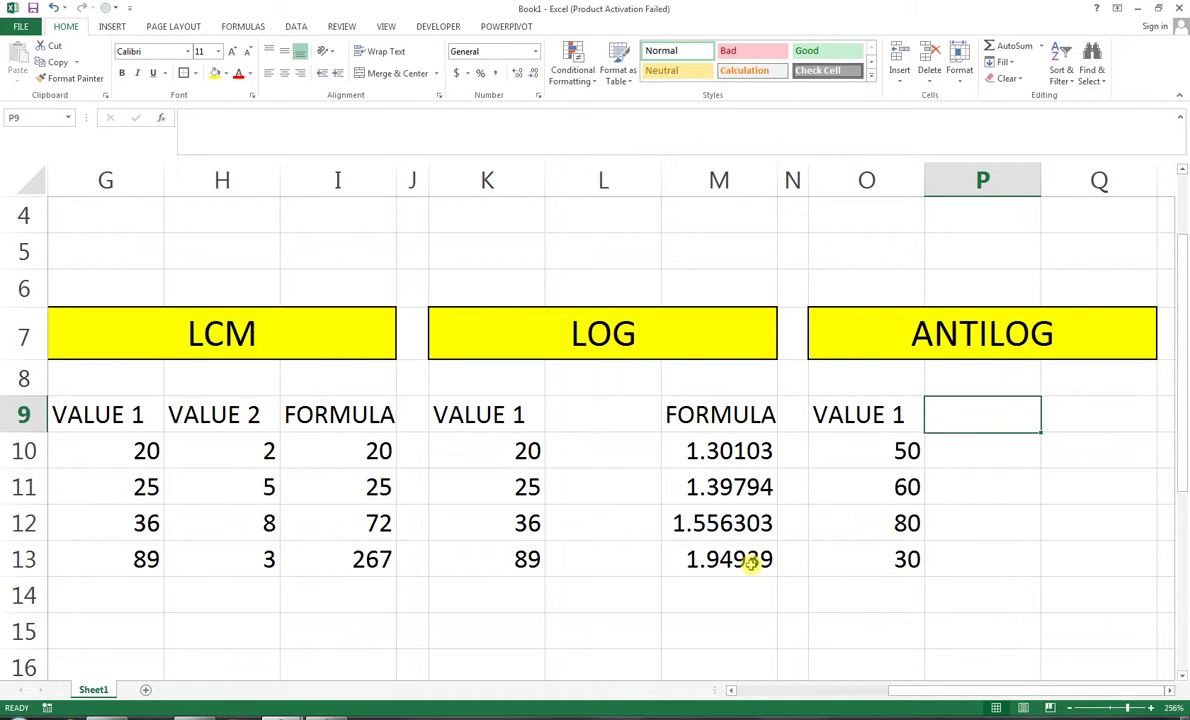
pyautogui.press('Right')
pyautogui.write('F')
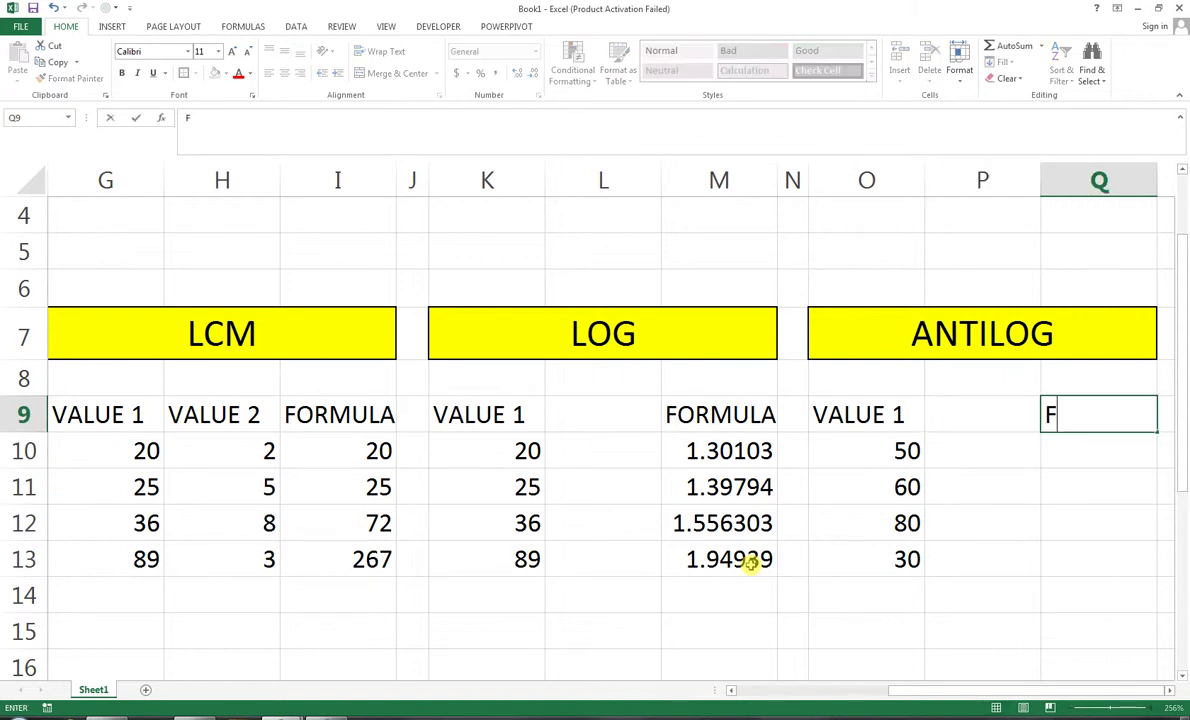
pyautogui.write('ORM')
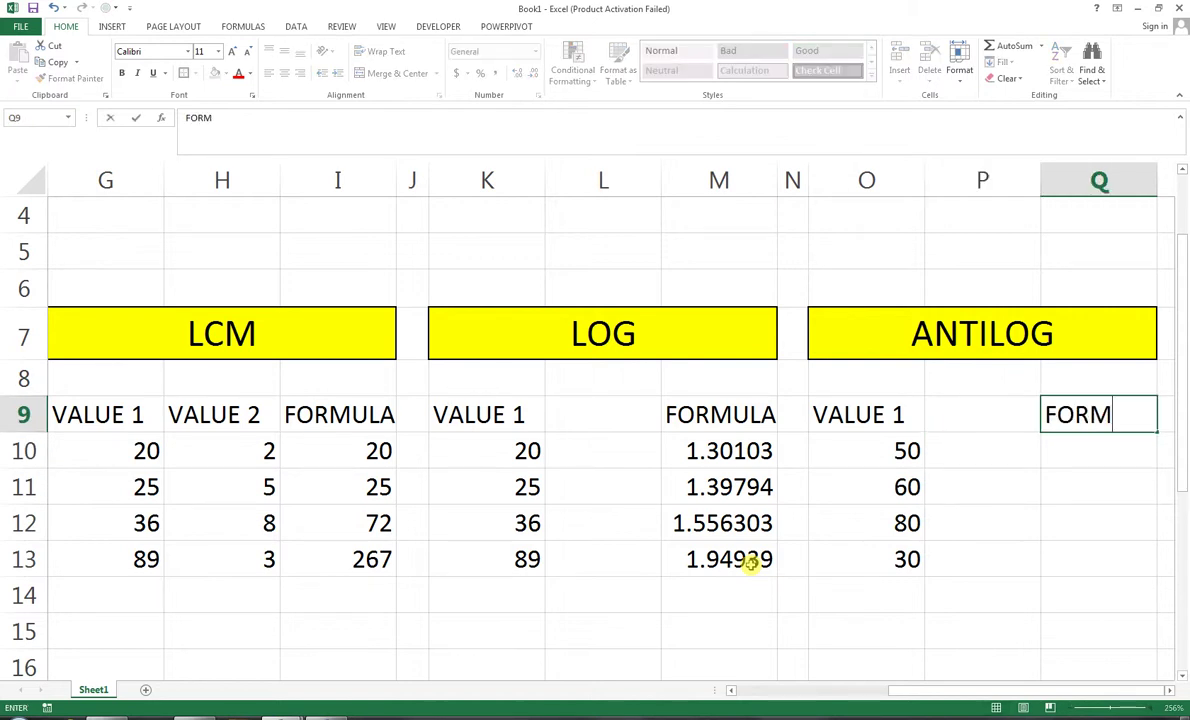
pyautogui.write('ULA')
pyautogui.press('Return')
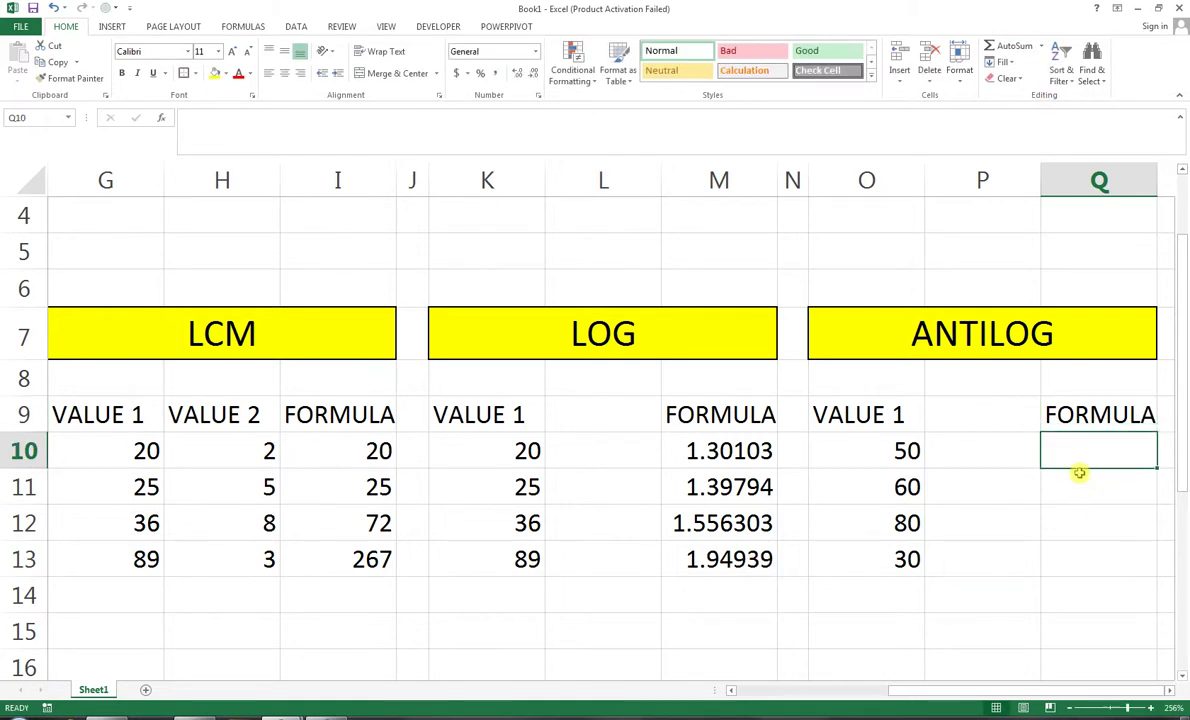
pyautogui.write('=')
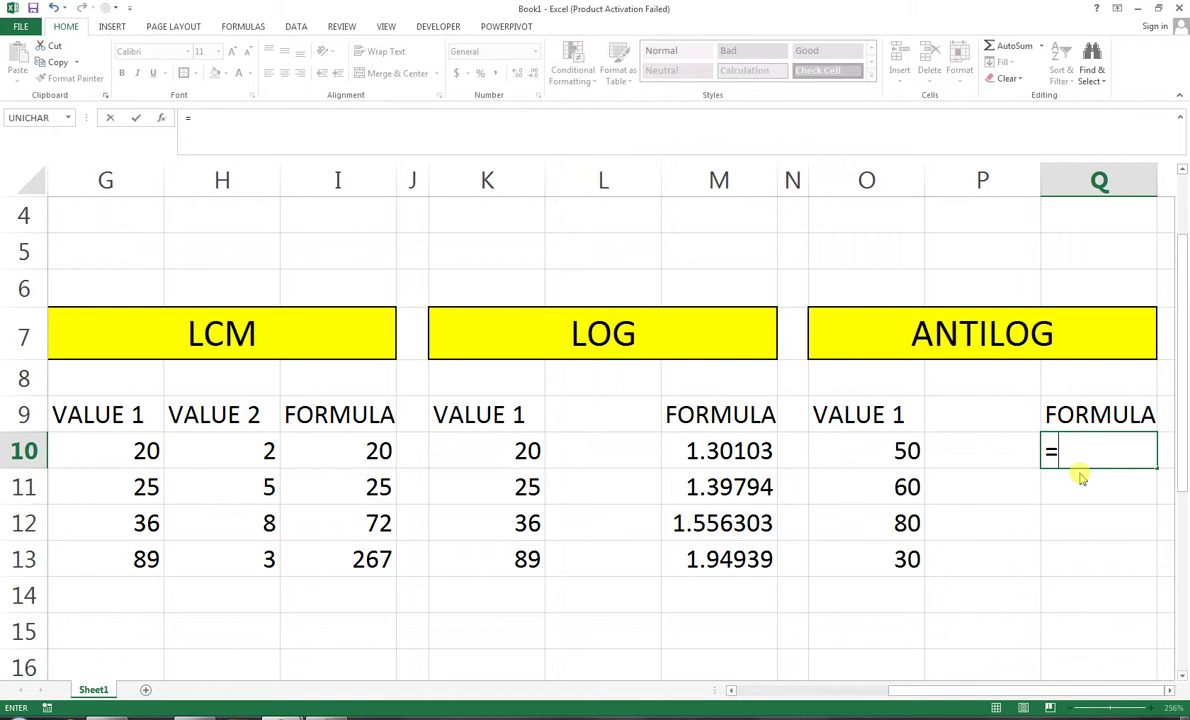
pyautogui.write('LOG10')
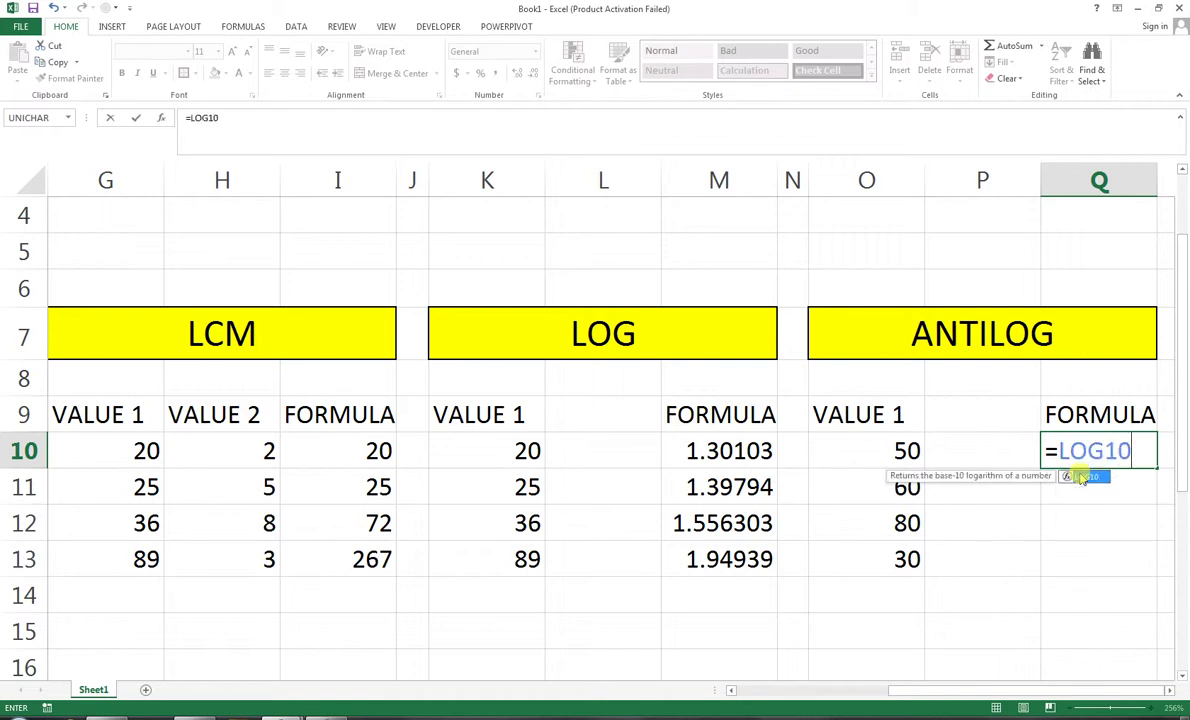
pyautogui.write('(')
pyautogui.click(887, 453)
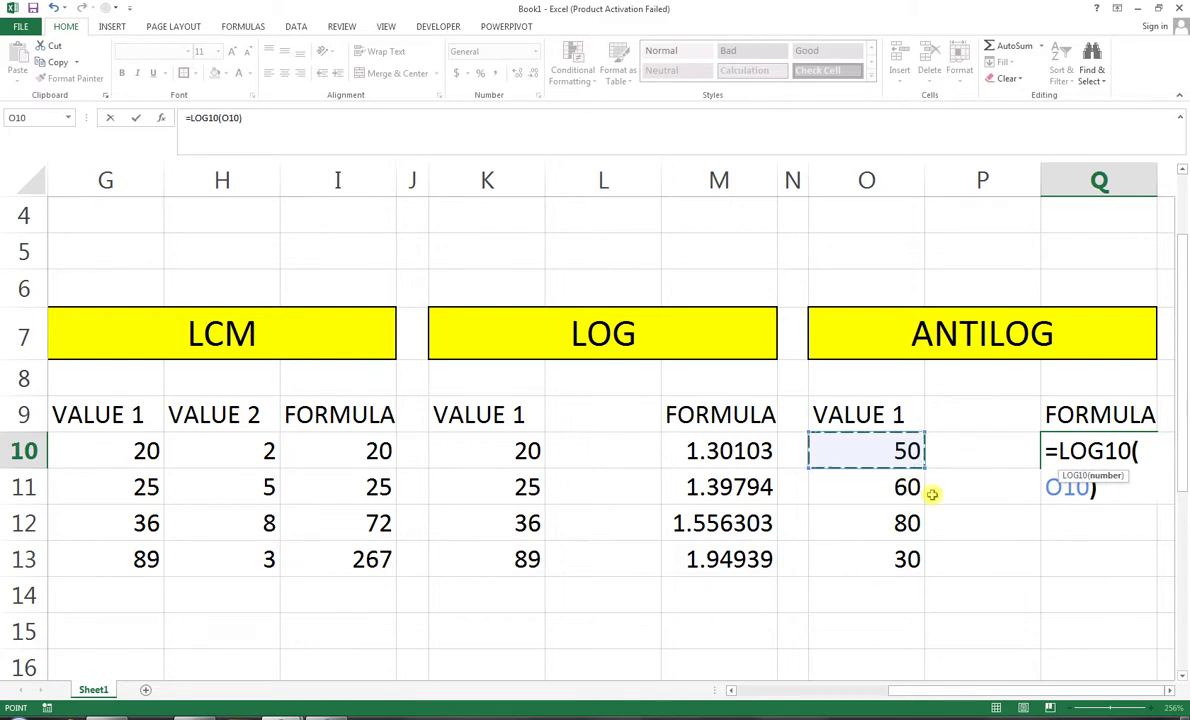
pyautogui.press('Return')
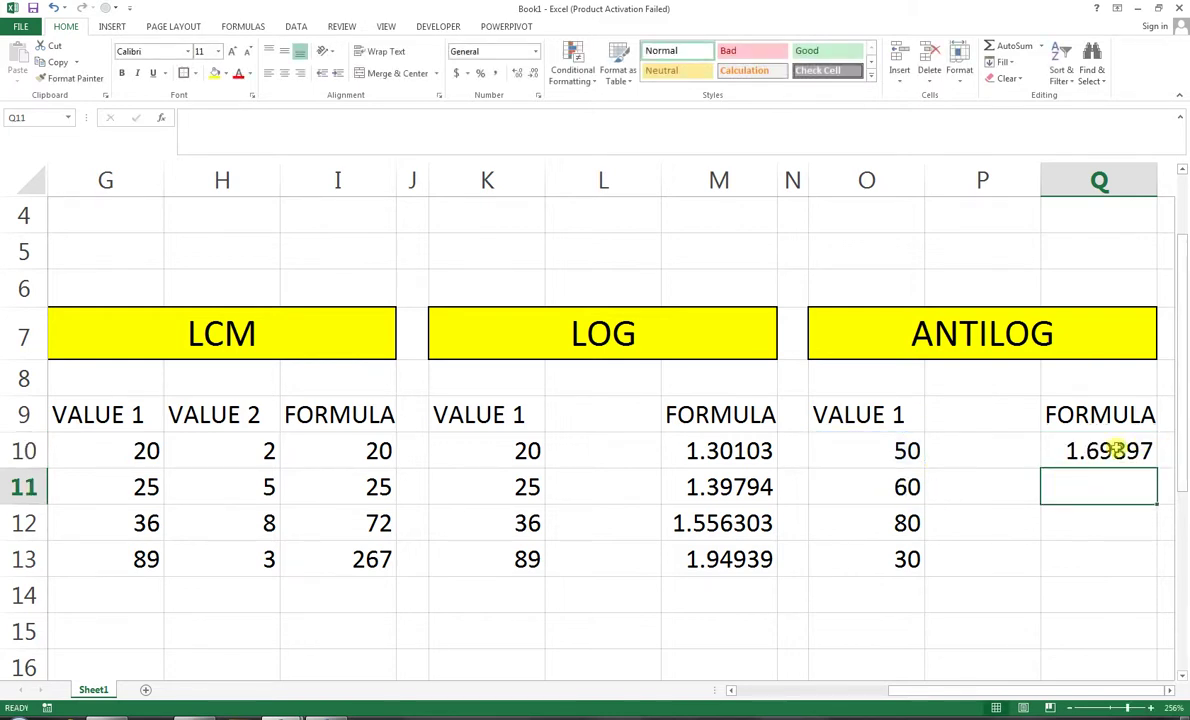
pyautogui.click(1112, 451)
pyautogui.moveTo(1157, 468); pyautogui.dragTo(1160, 568)
# - Apply All Borders plus a Thick Box Border to G9:Q13 and shrink row 8
pyautogui.click(96, 420)
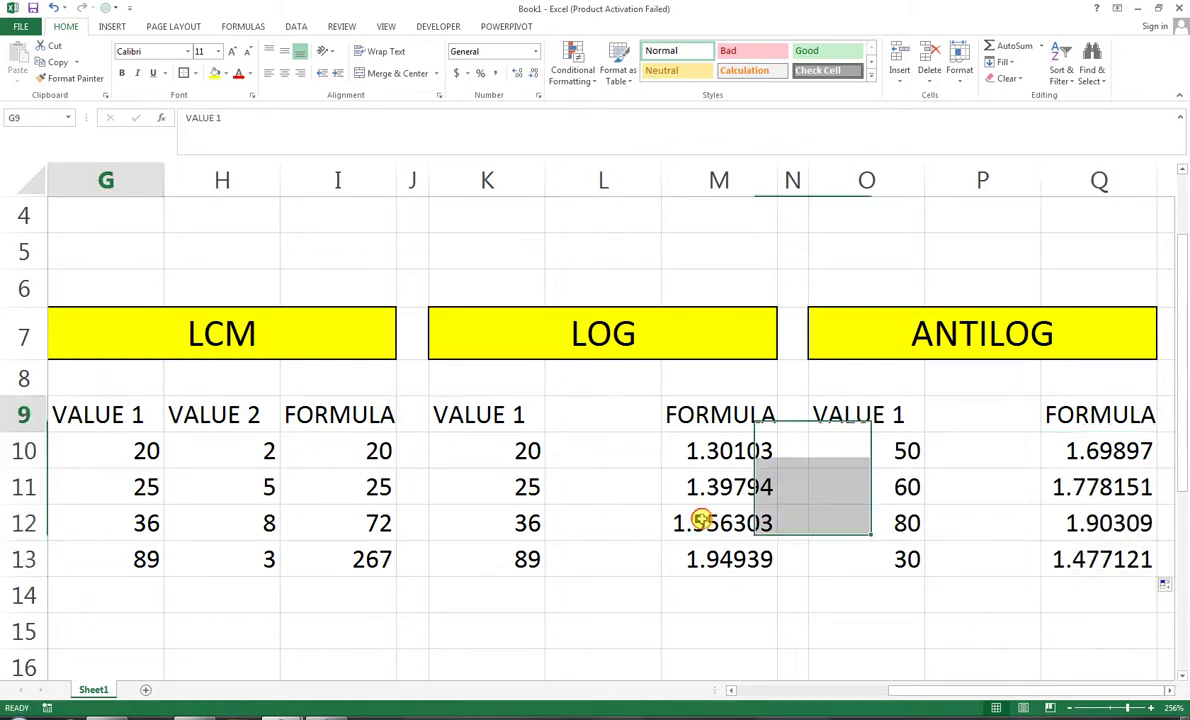
pyautogui.moveTo(703, 519); pyautogui.dragTo(1105, 560)
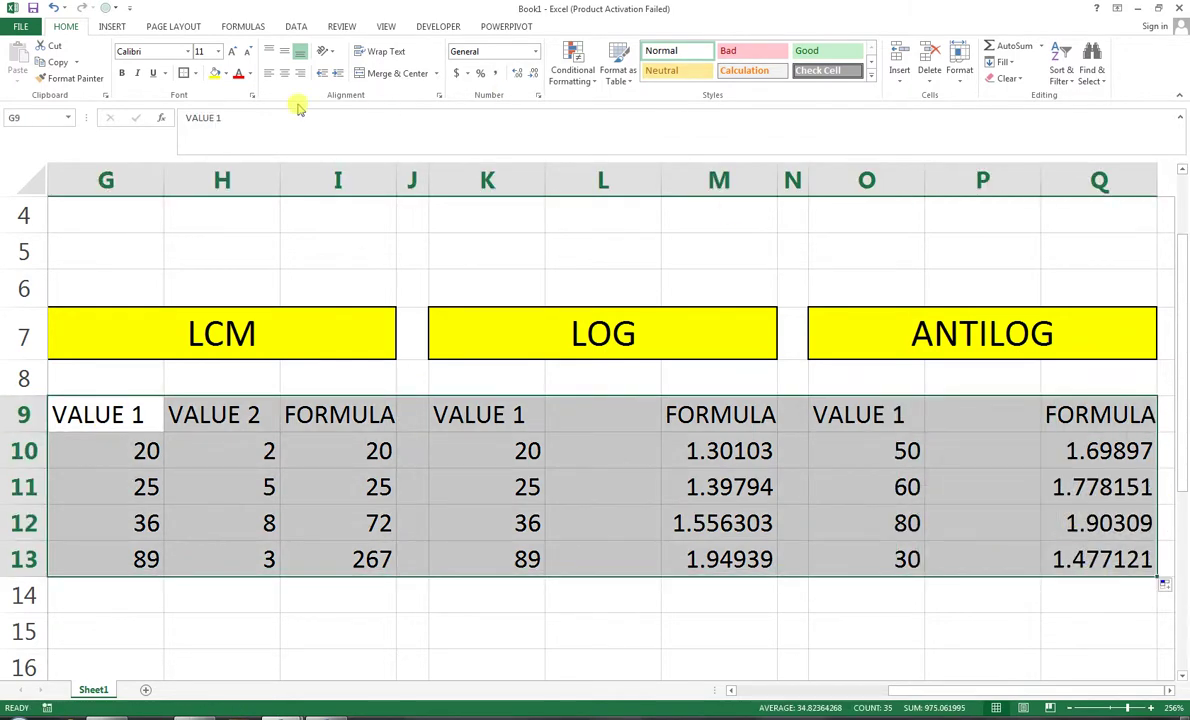
pyautogui.click(194, 74)
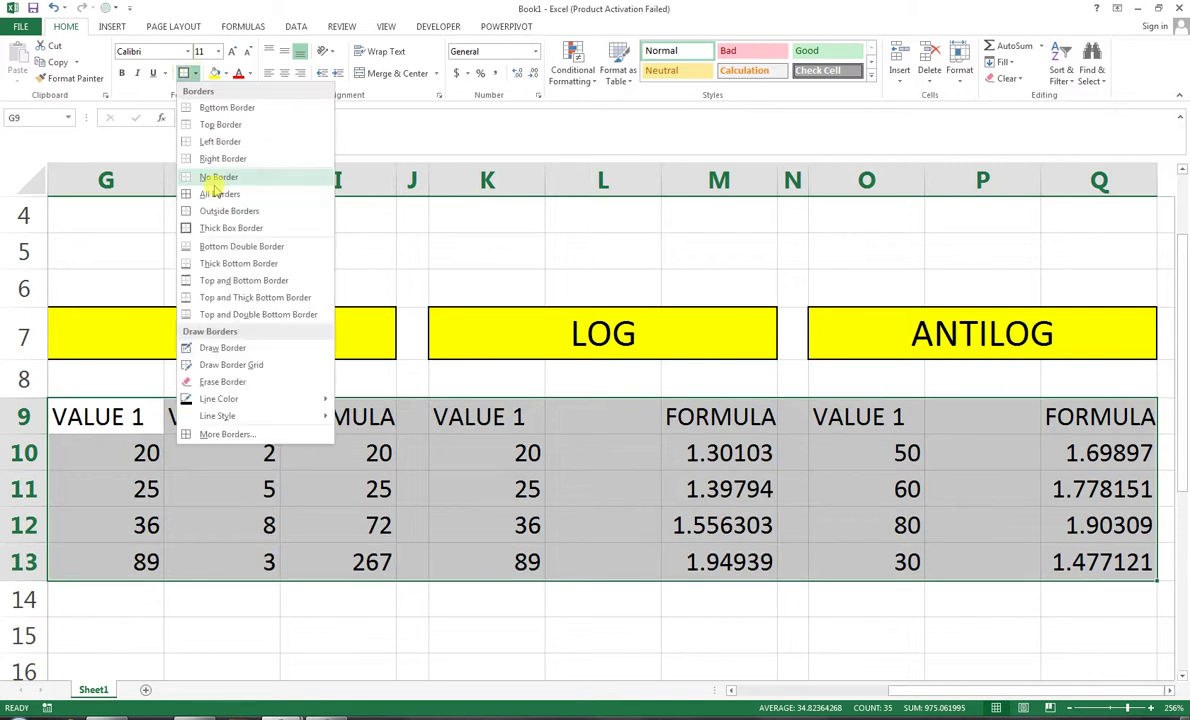
pyautogui.click(229, 195)
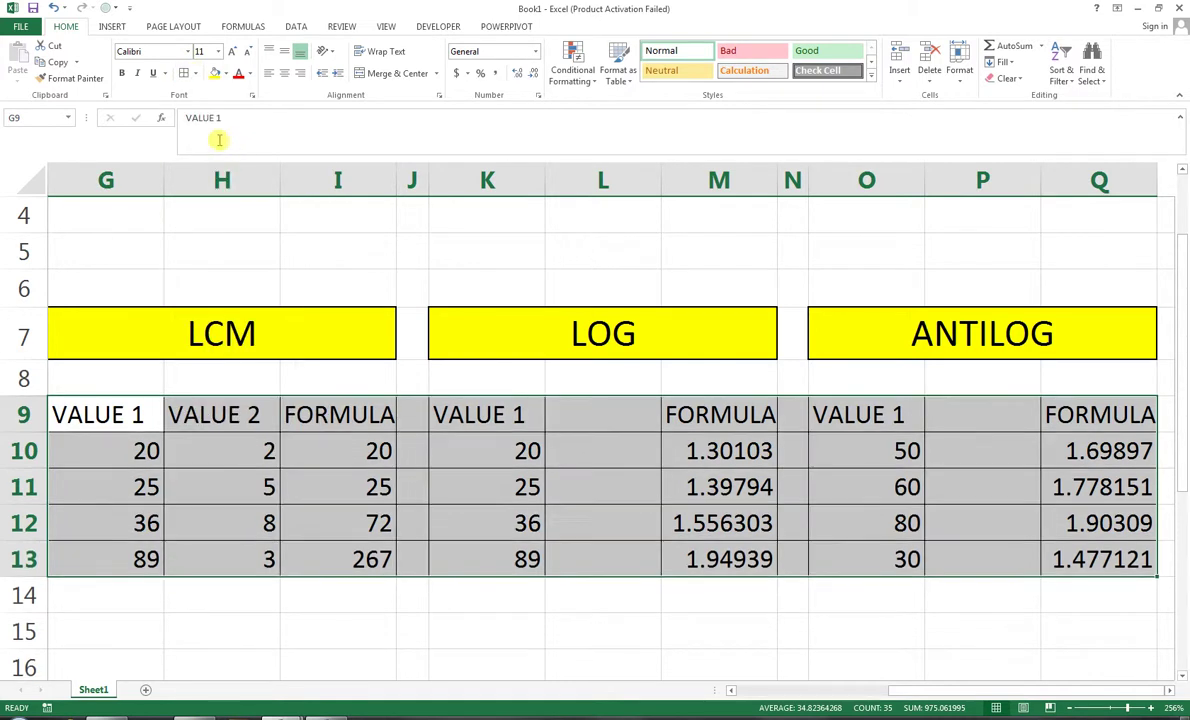
pyautogui.click(196, 75)
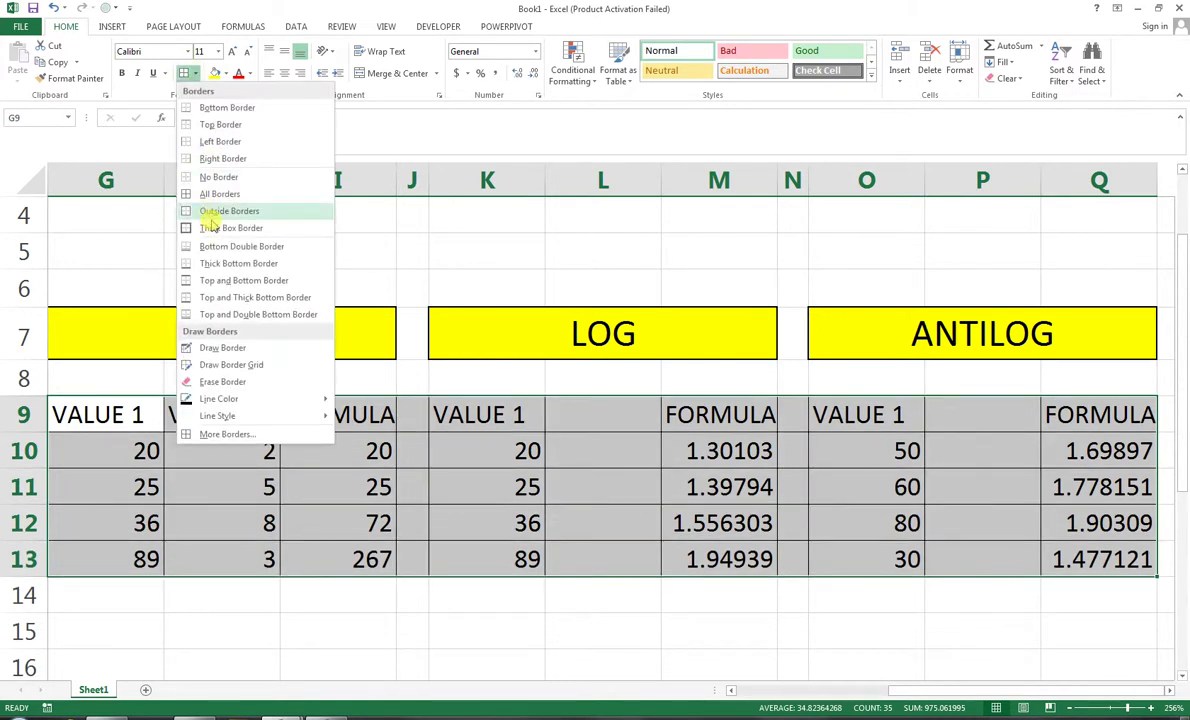
pyautogui.click(212, 232)
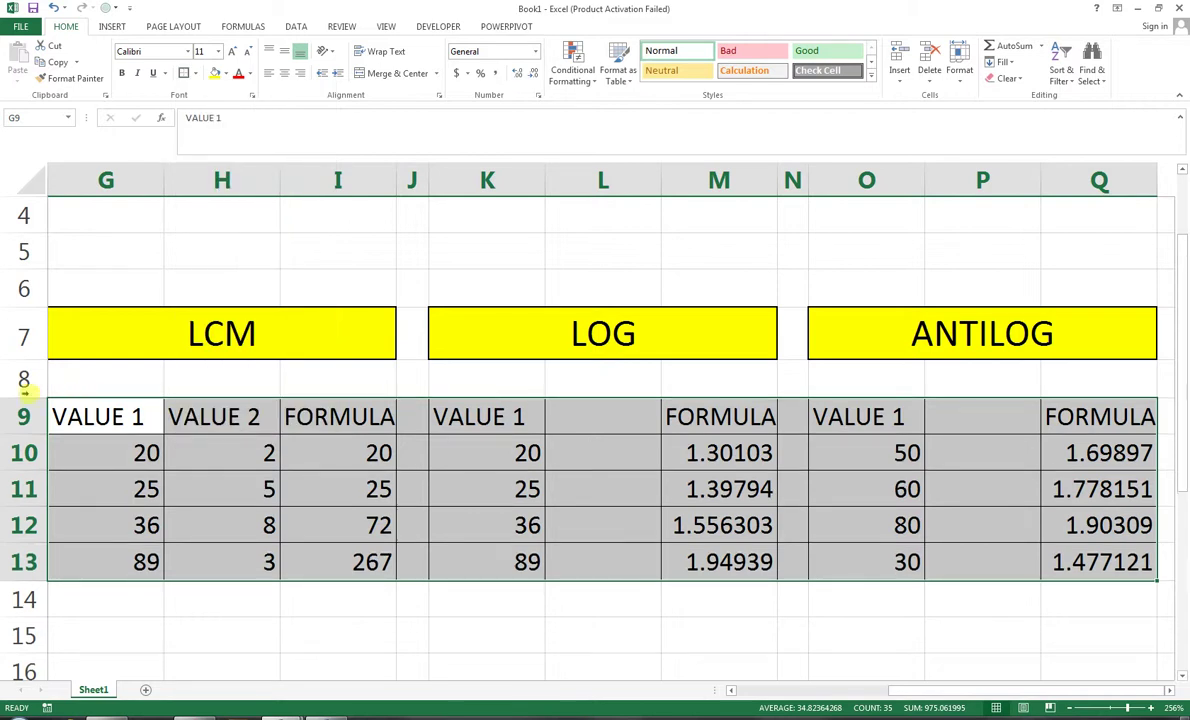
pyautogui.moveTo(25, 392); pyautogui.dragTo(35, 372)
pyautogui.moveTo(121, 207)
pyautogui.mouseDown()
pyautogui.moveTo(1043, 284)
pyautogui.moveTo(1068, 276)
pyautogui.mouseUp()
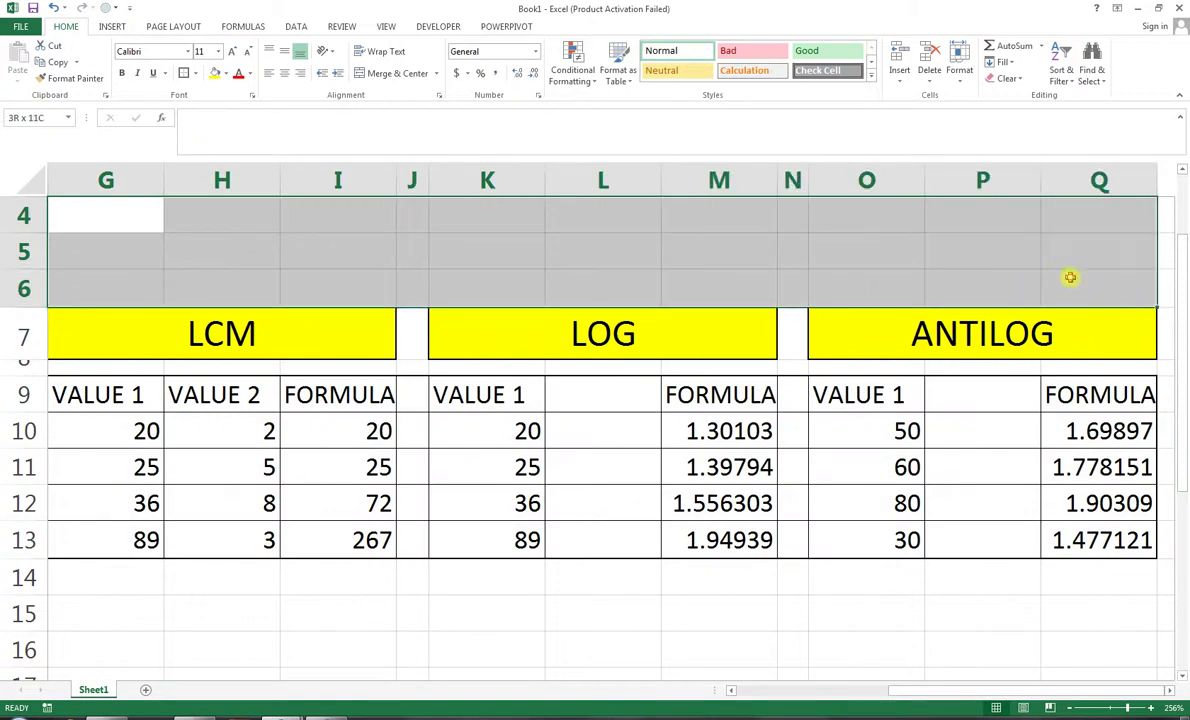
# - Merge G4:Q6 and enter the heading 'MATH FORMULA', correcting the mistyped letters
pyautogui.click(379, 78)
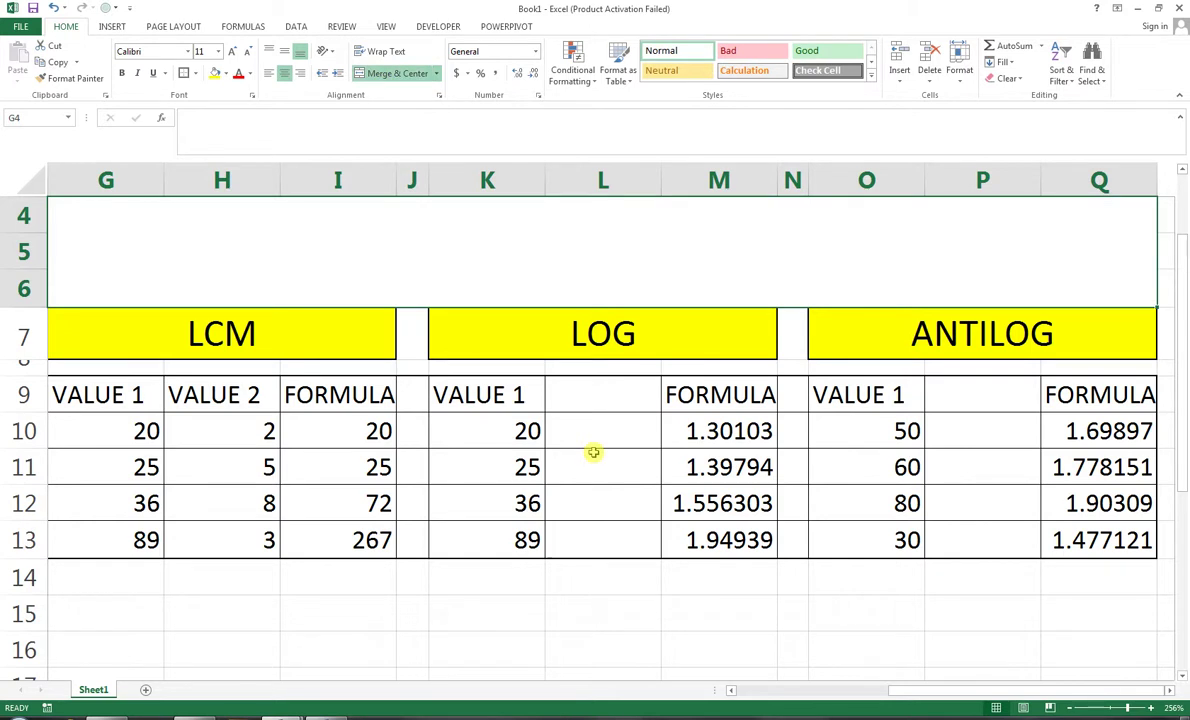
pyautogui.write('MATH')
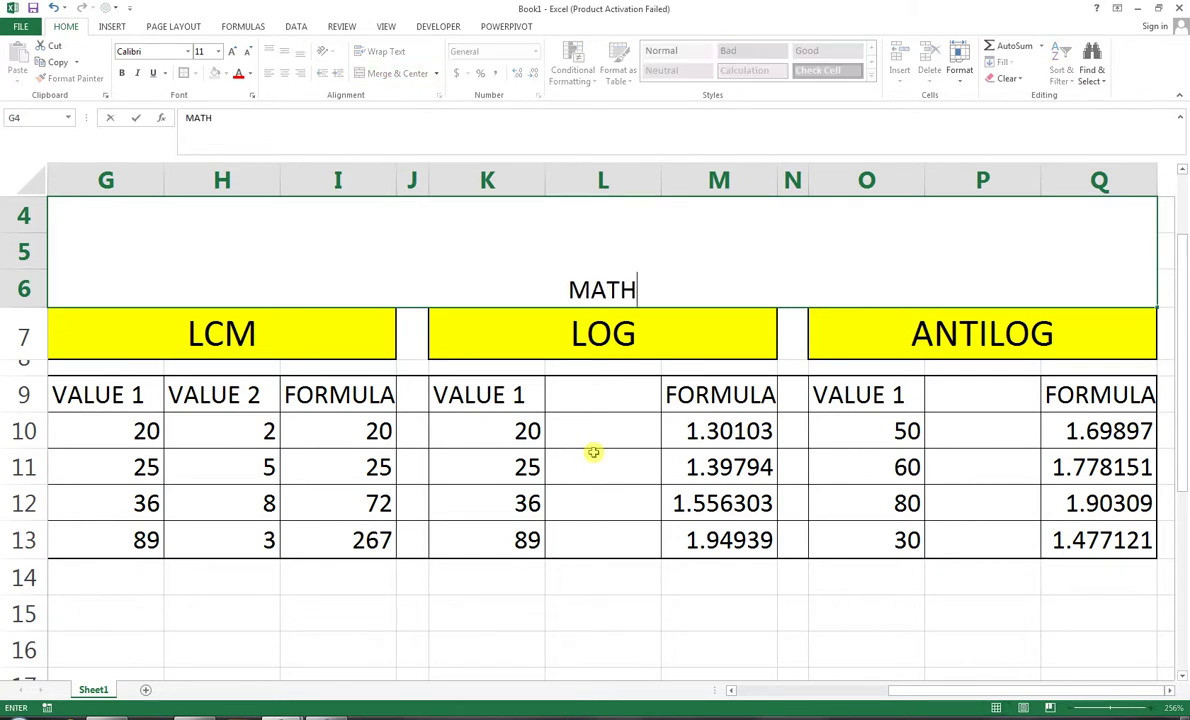
pyautogui.write(' FOMRU')
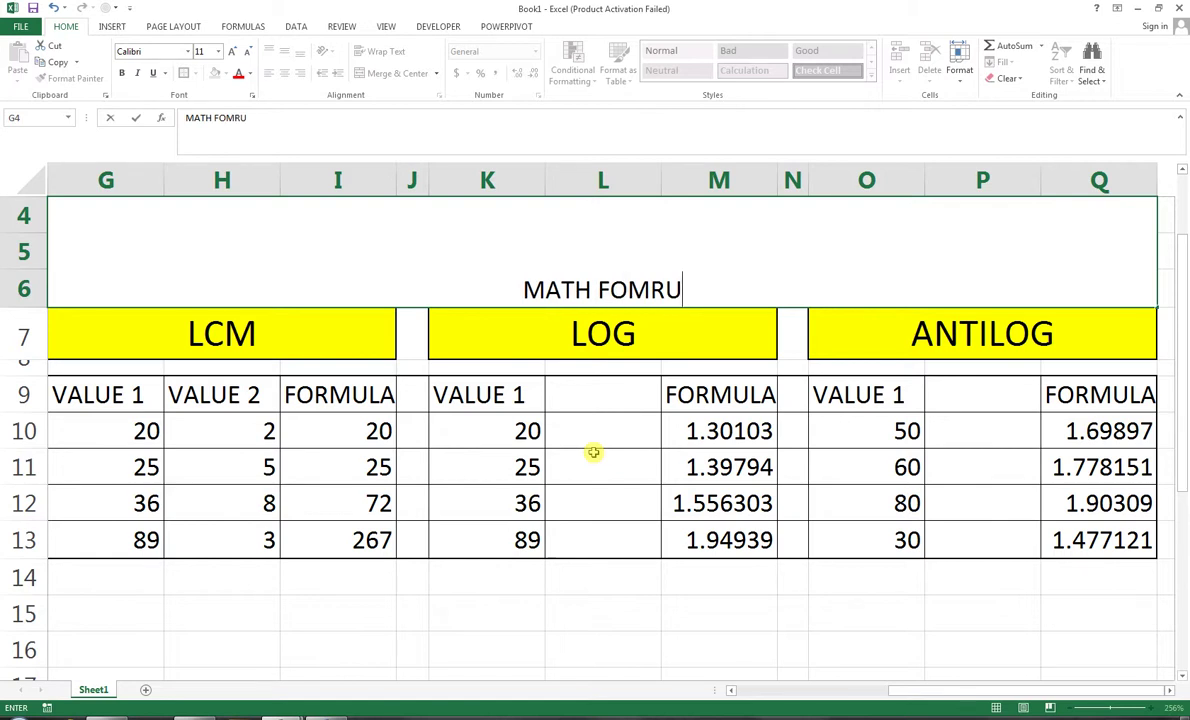
pyautogui.press('BackSpace')
pyautogui.press('BackSpace')
pyautogui.press('BackSpace')
pyautogui.write('RMU')
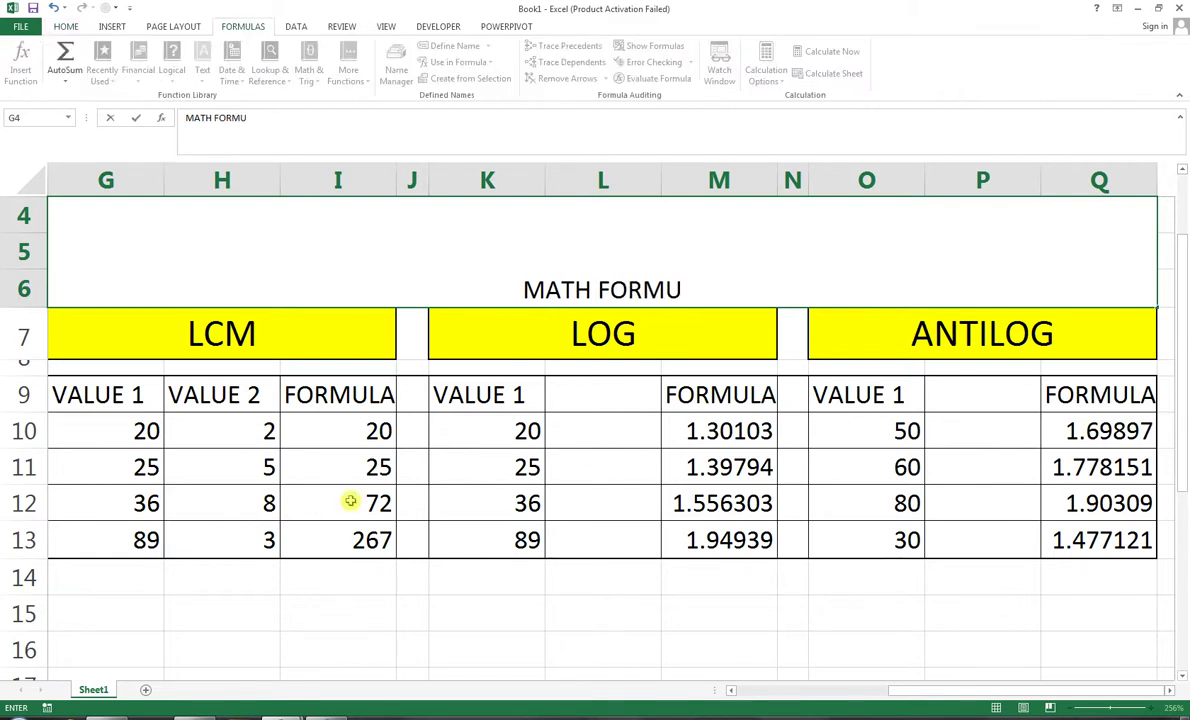
pyautogui.write('LA')
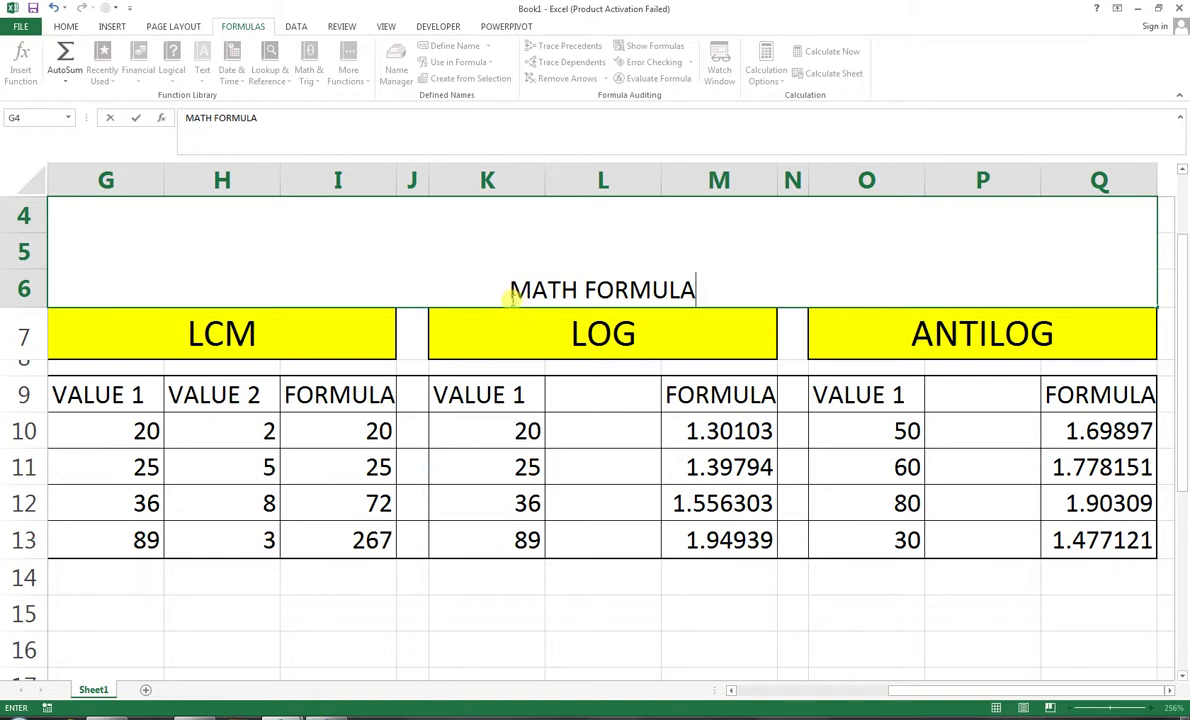
pyautogui.click(630, 424)
pyautogui.click(539, 272)
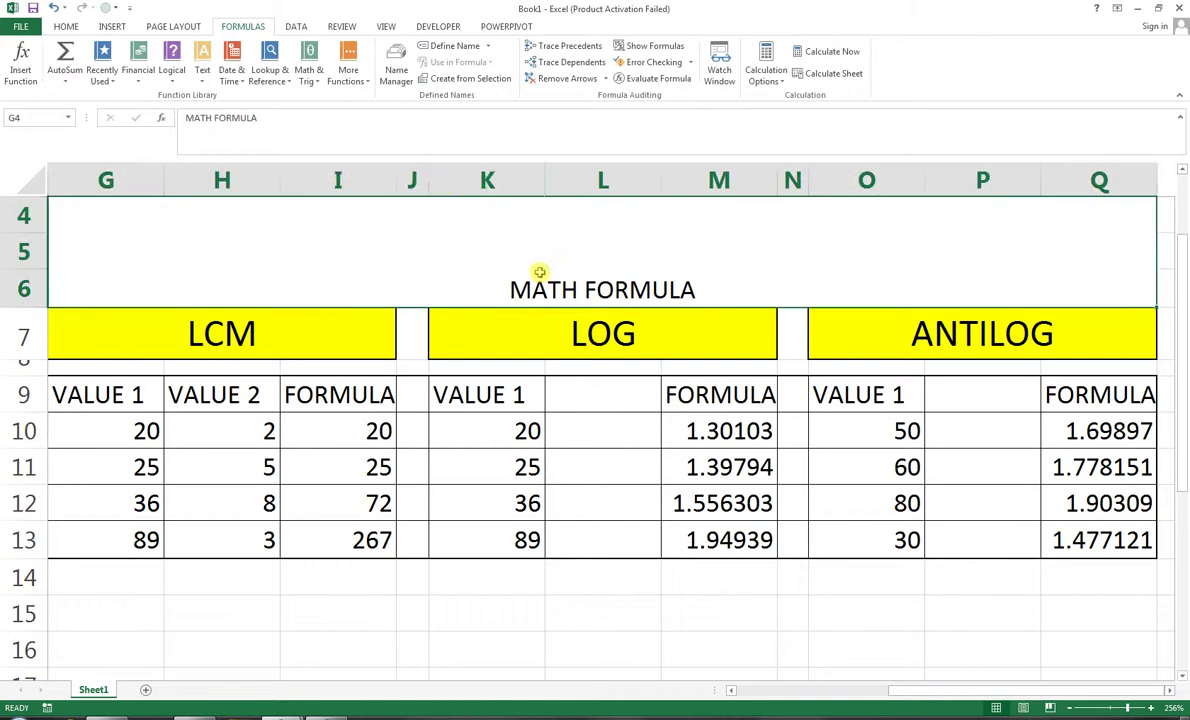
pyautogui.click(60, 25)
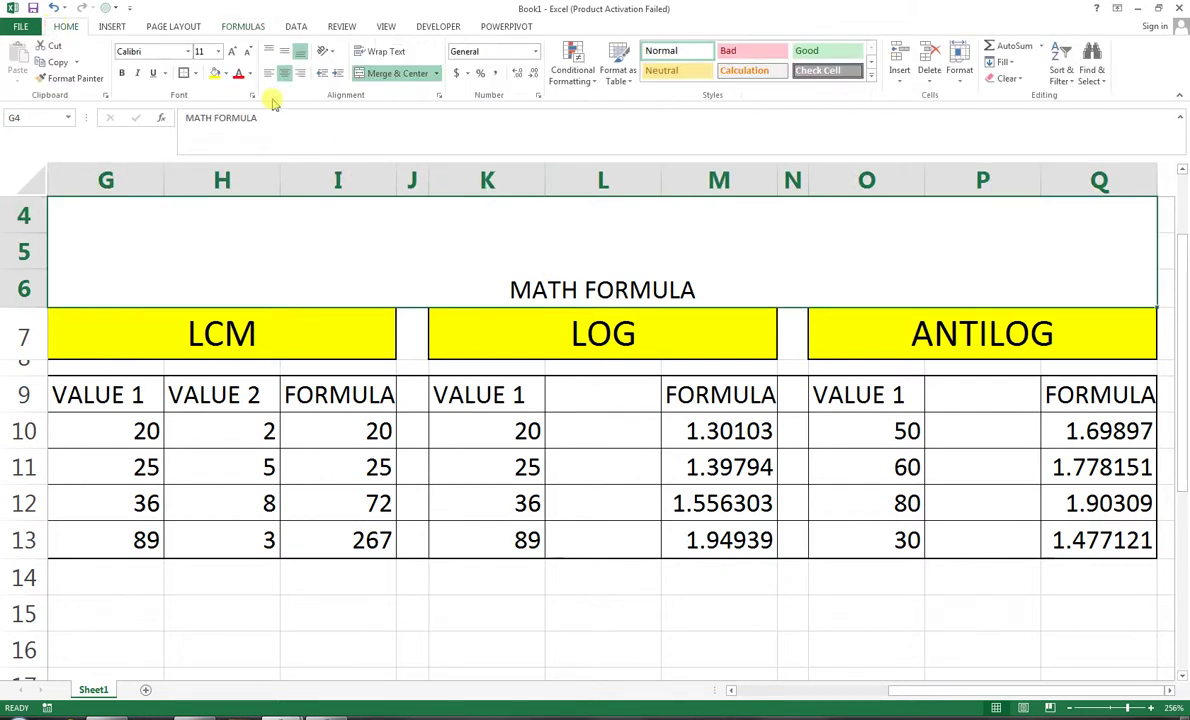
# - Set the banner text to Aparajita, middle-aligned, at font size 68
pyautogui.click(187, 51)
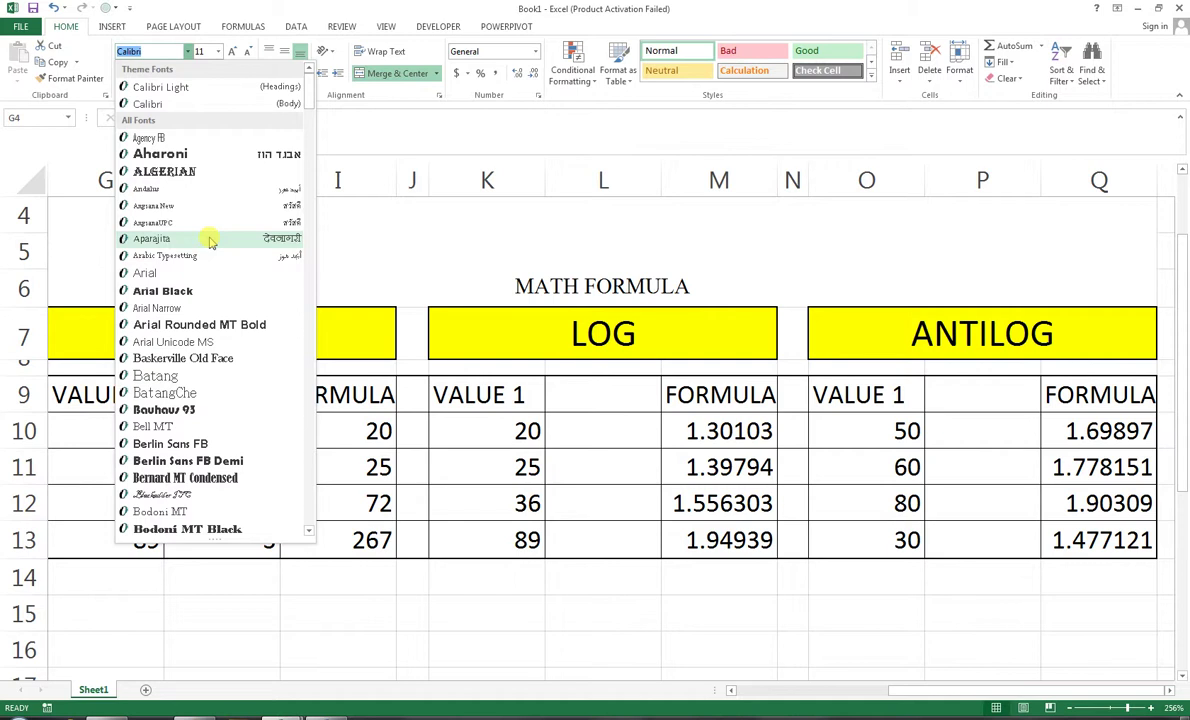
pyautogui.click(211, 239)
pyautogui.click(284, 54)
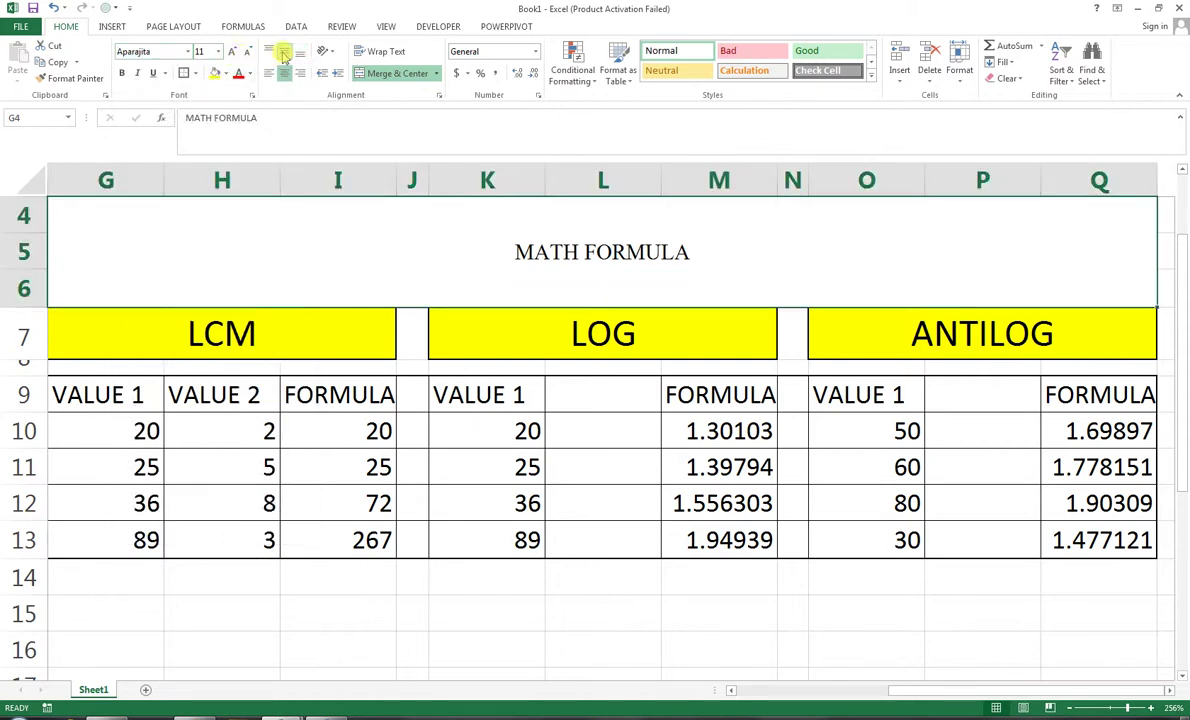
pyautogui.click(231, 54)
pyautogui.click(231, 54)
pyautogui.click(232, 55)
pyautogui.click(233, 57)
pyautogui.click(232, 54)
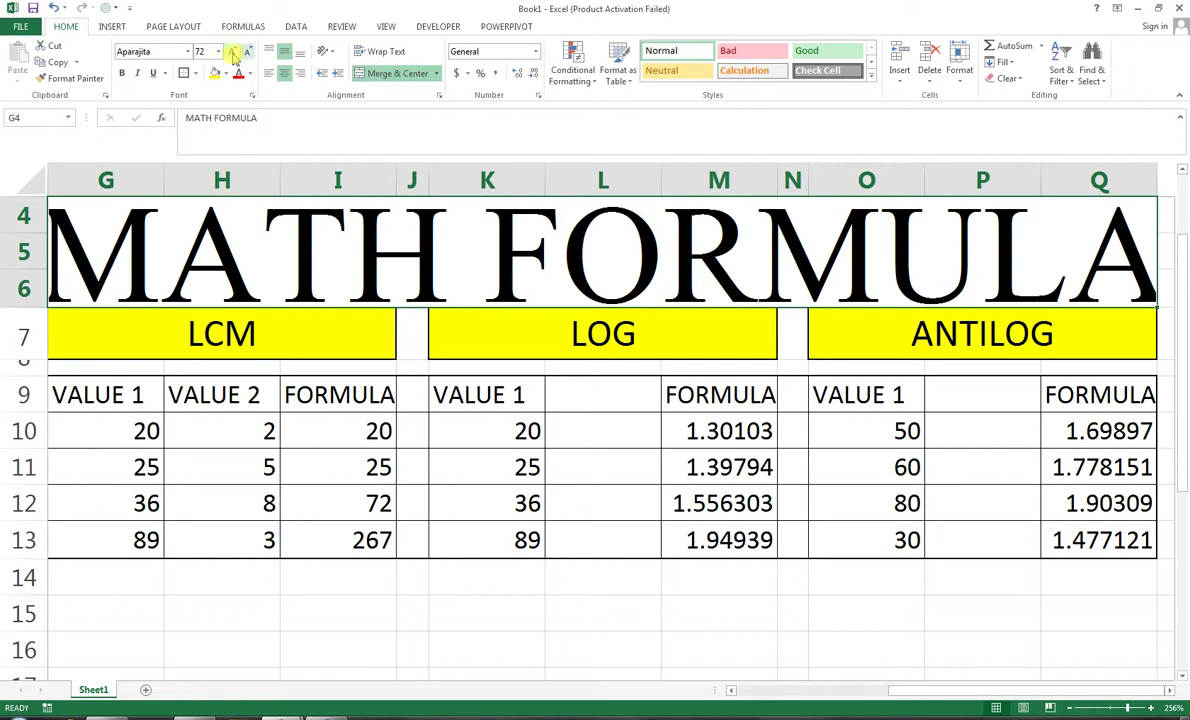
pyautogui.click(204, 50)
pyautogui.write('8')
pyautogui.press('Return')
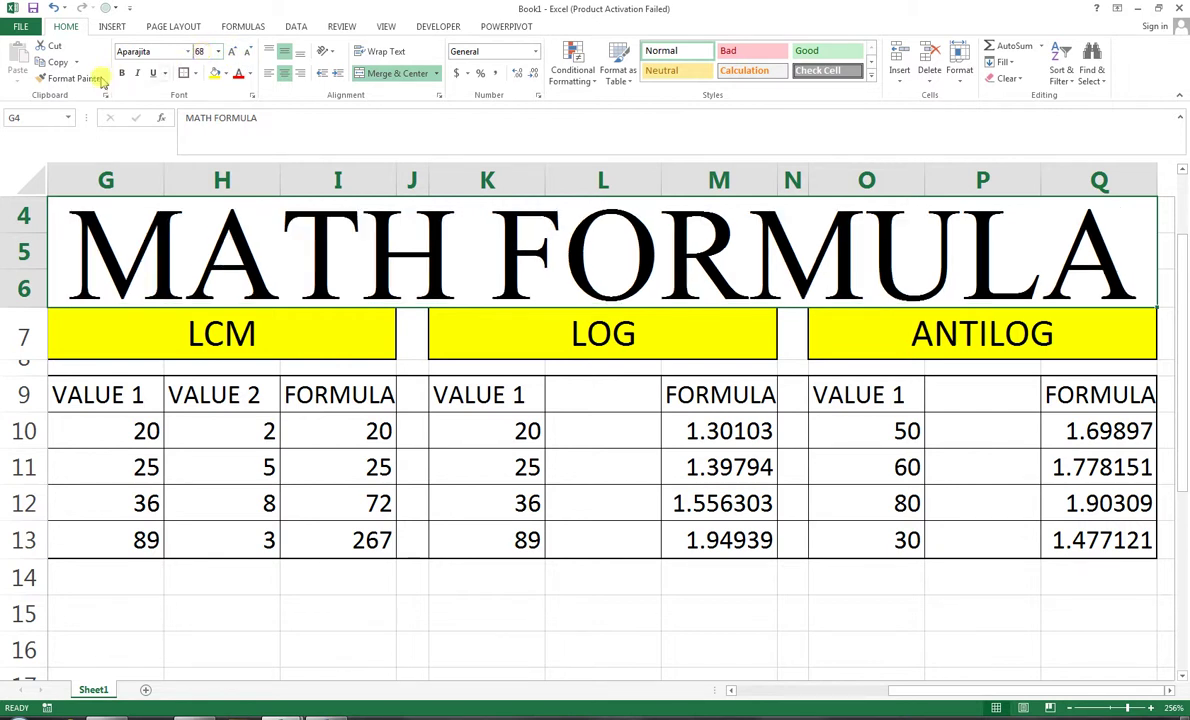
# - Give the banner a black fill with white font colour
pyautogui.click(227, 74)
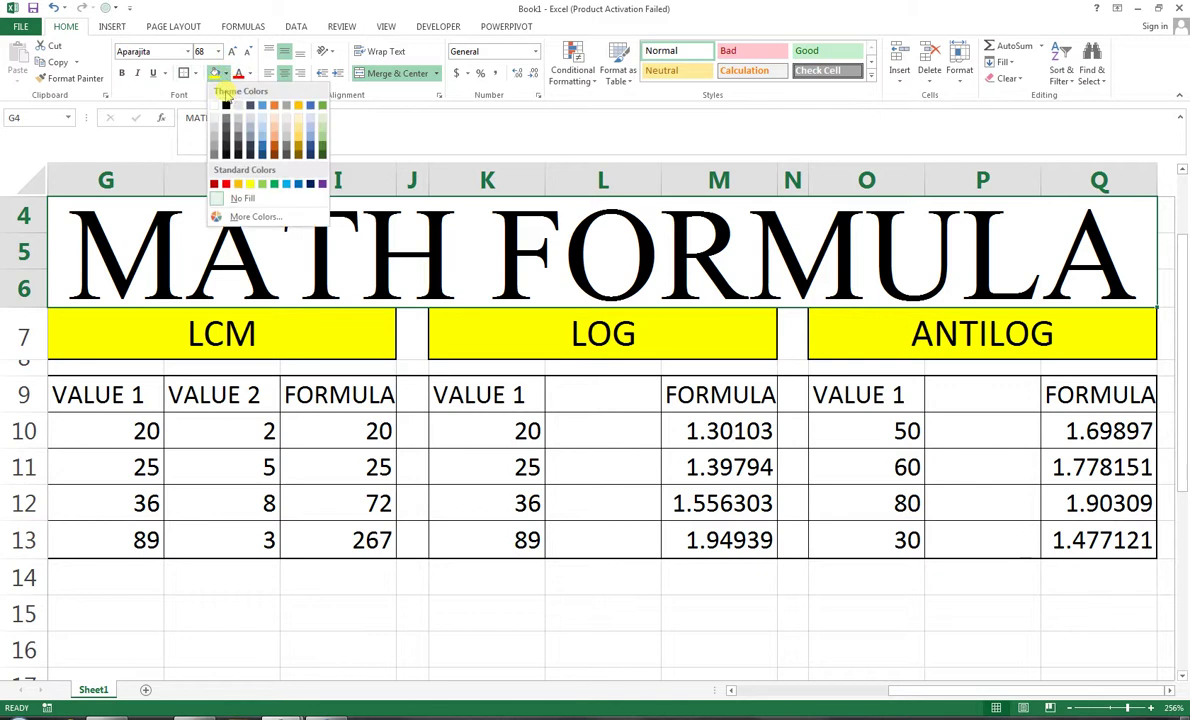
pyautogui.click(226, 104)
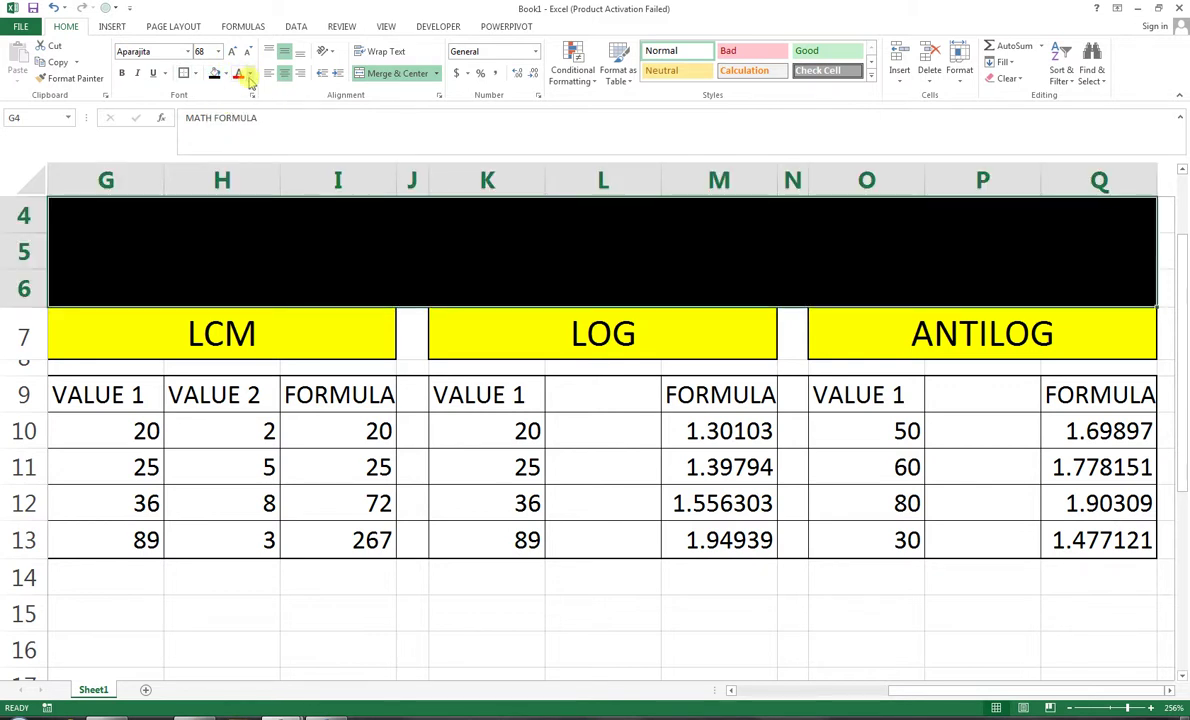
pyautogui.click(248, 74)
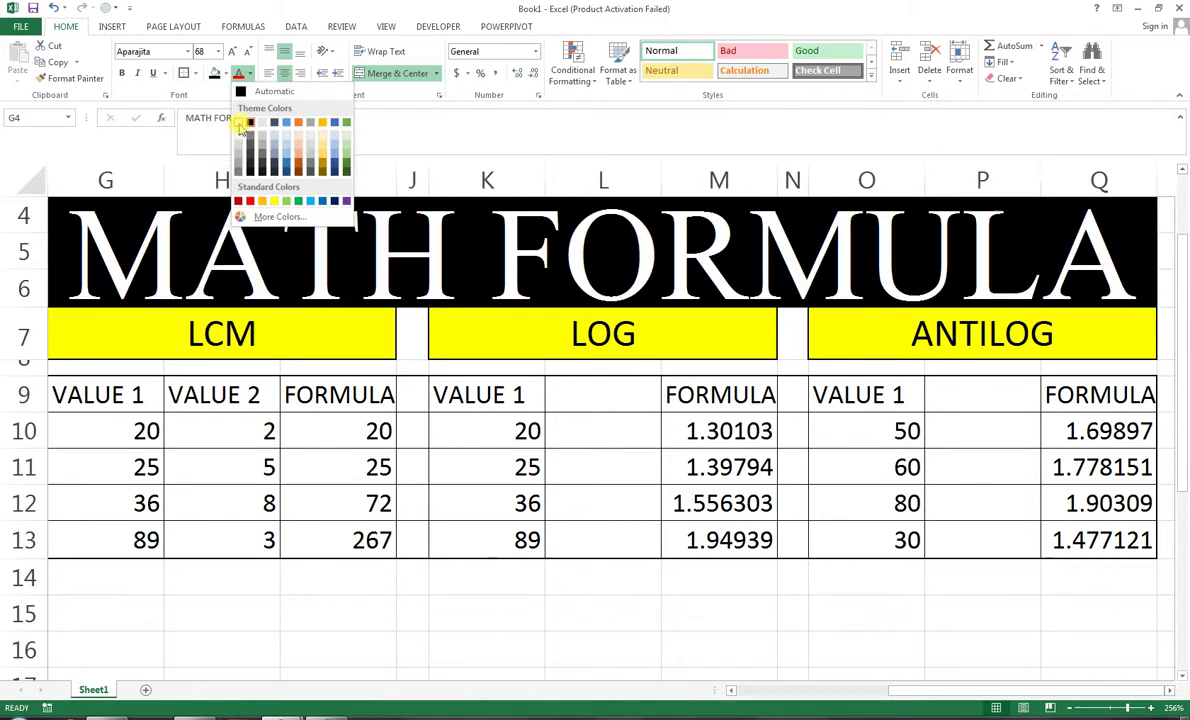
pyautogui.click(240, 122)
pyautogui.moveTo(75, 395)
pyautogui.mouseDown()
pyautogui.moveTo(651, 438)
pyautogui.moveTo(855, 406)
pyautogui.moveTo(1065, 395)
pyautogui.mouseUp()
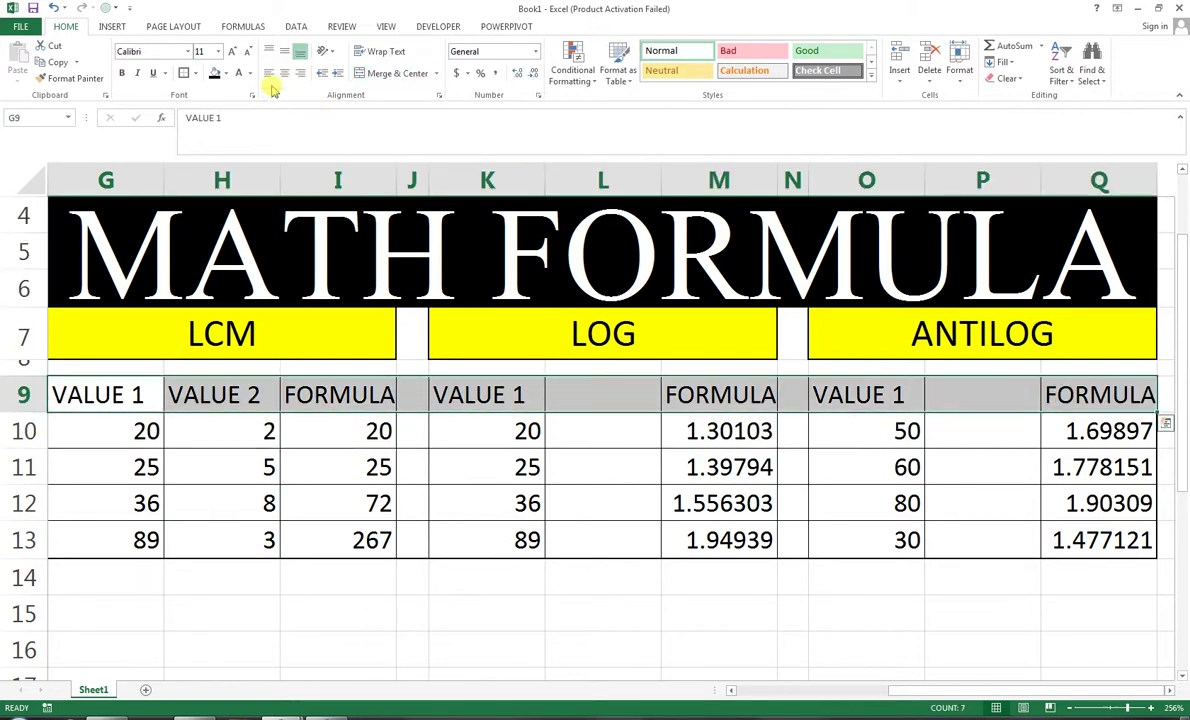
# - Apply black fill and white font to header row G9:Q9, then deselect it
pyautogui.click(215, 73)
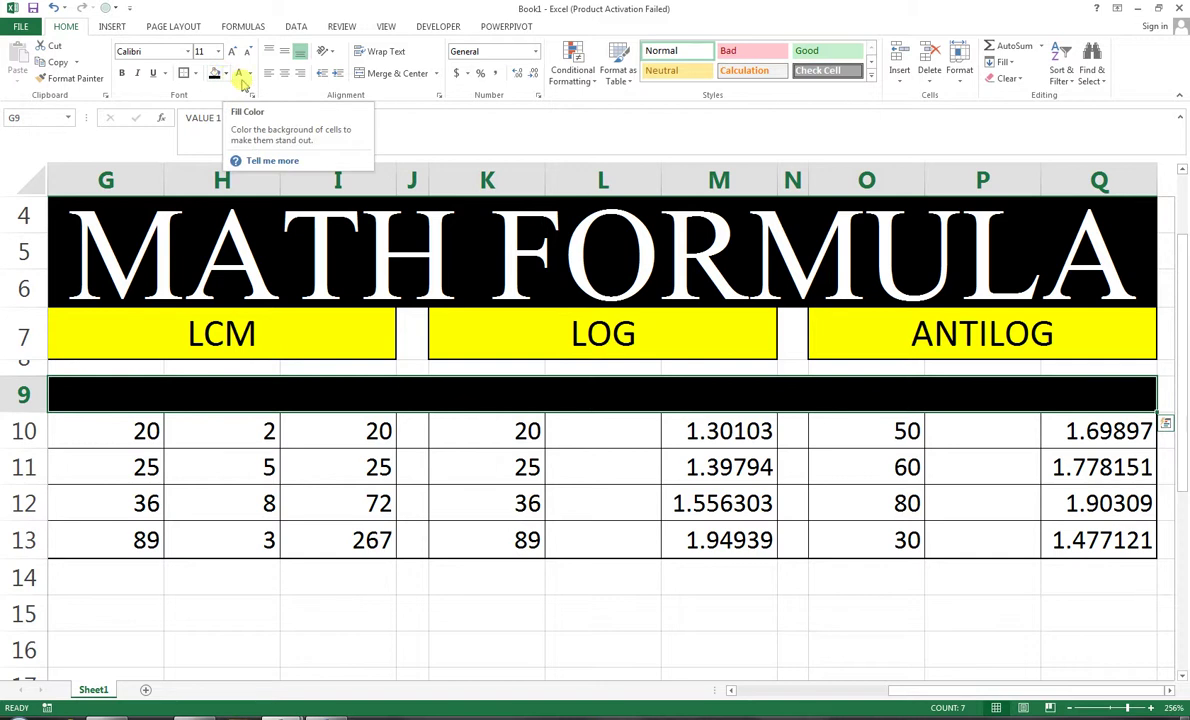
pyautogui.click(238, 74)
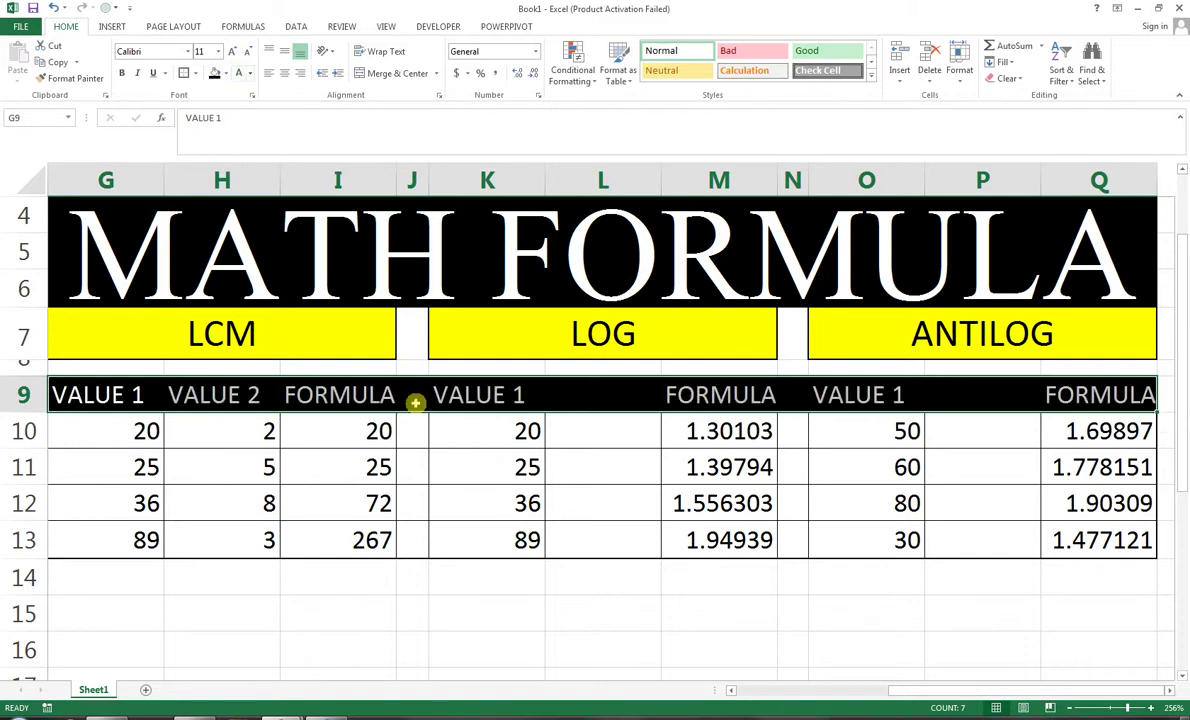
pyautogui.click(288, 613)
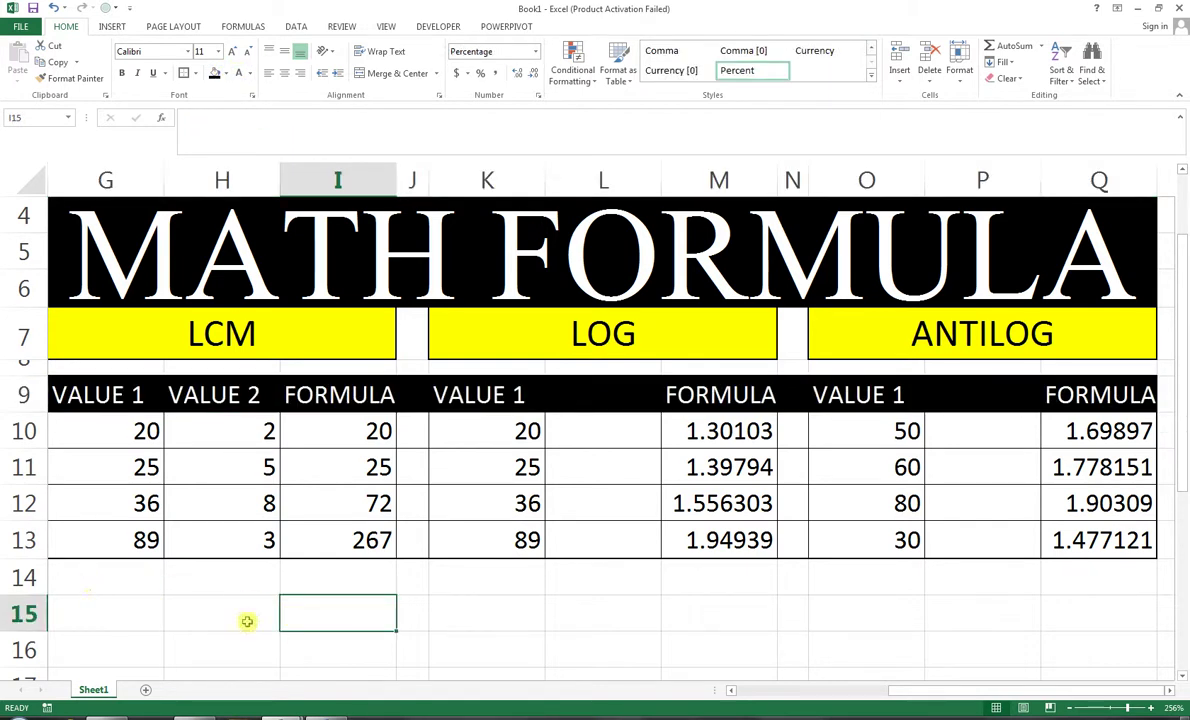
pyautogui.click(462, 582)
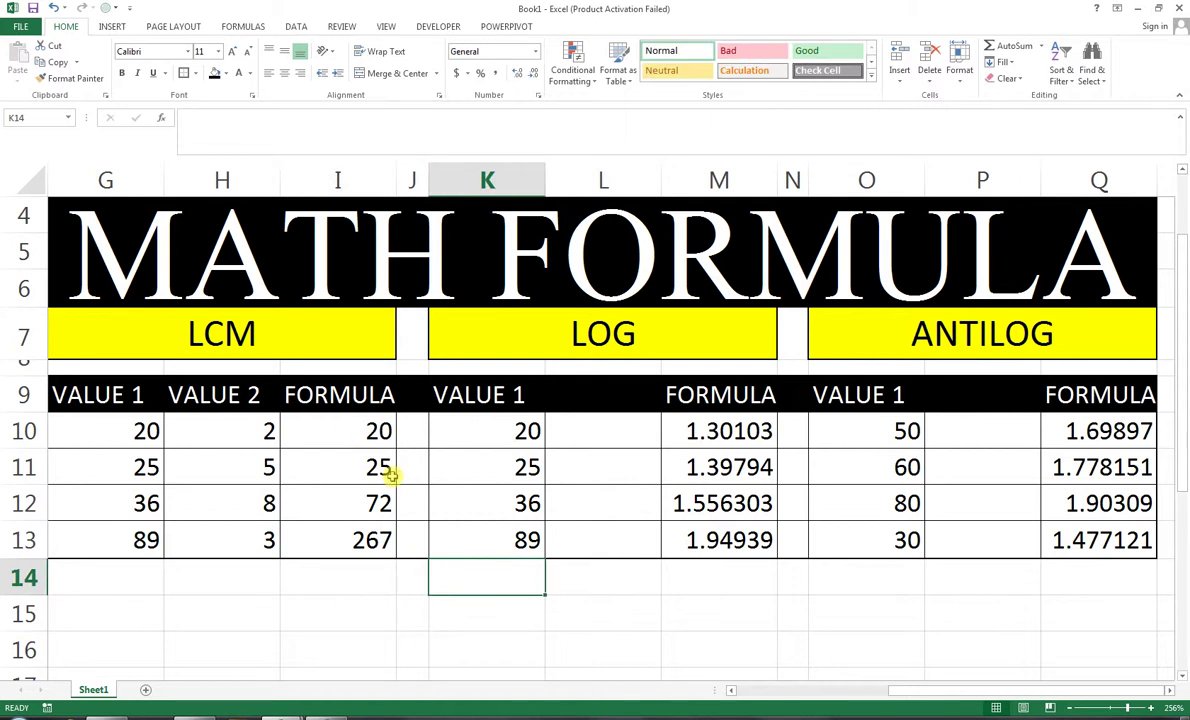